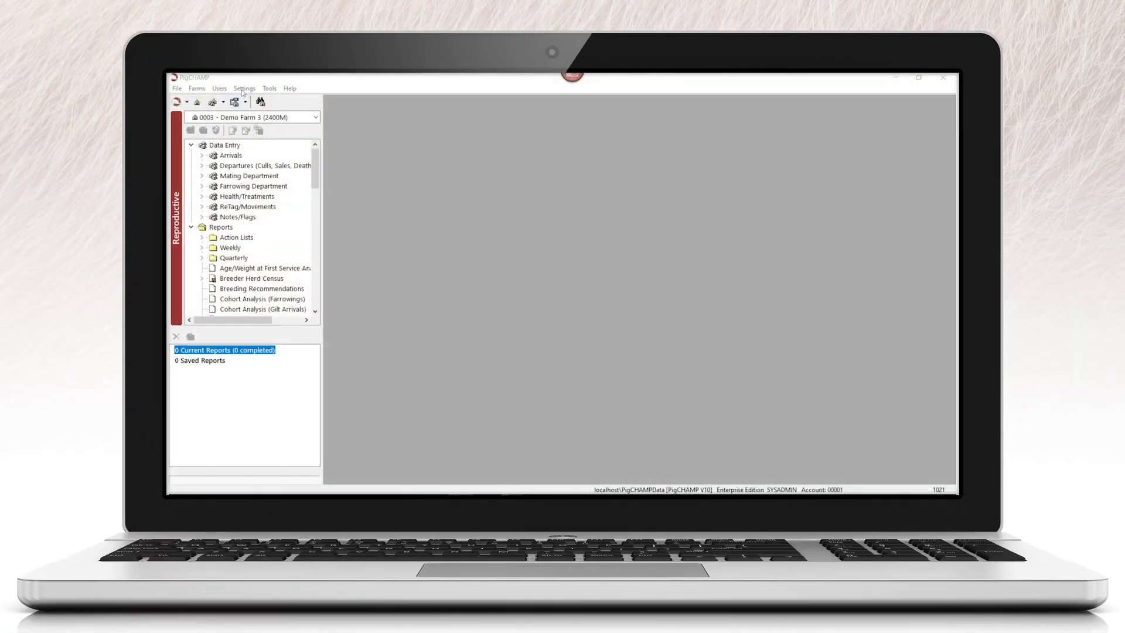
# Step: In User Preferences, enable the farrowing warning for gestation length outside 109–130 days and save
pyautogui.click(243, 89)
pyautogui.click(305, 154)
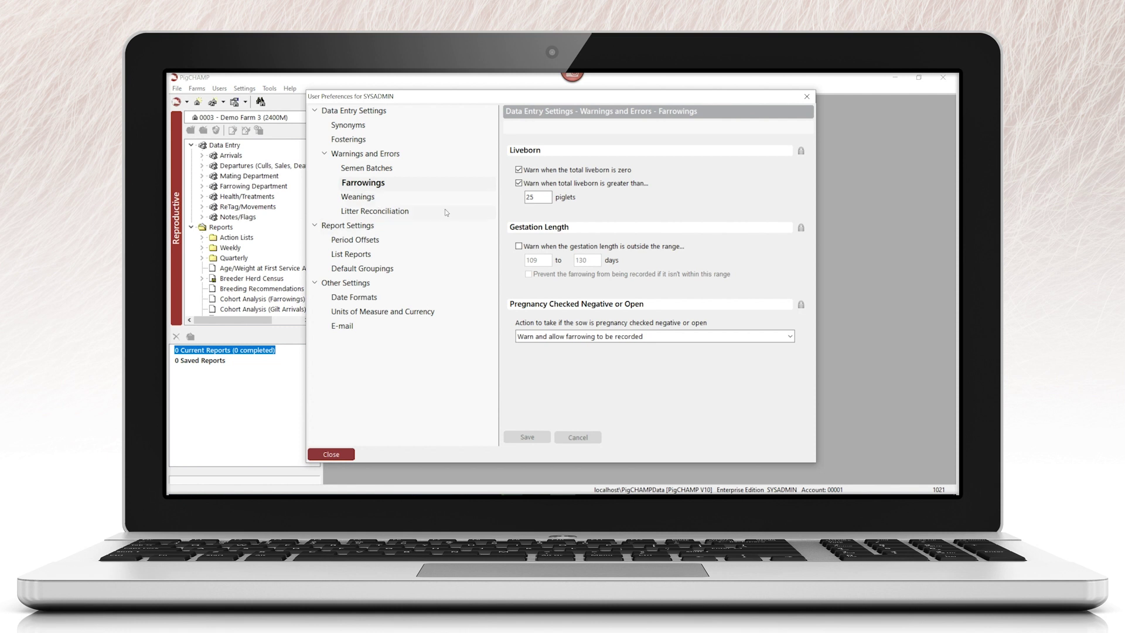
pyautogui.click(518, 246)
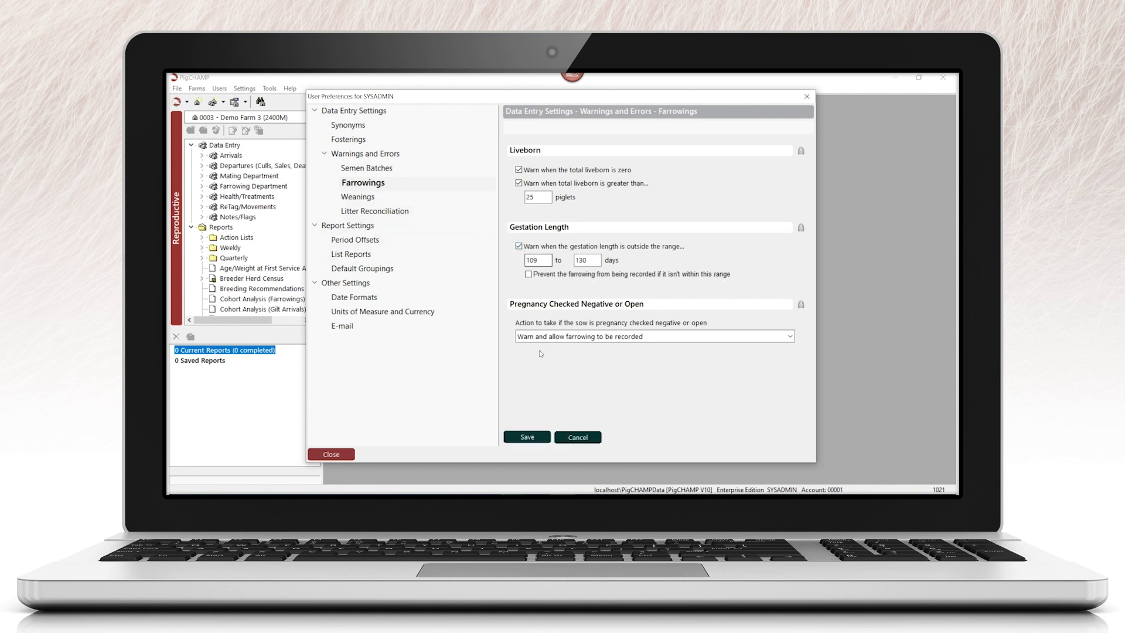
pyautogui.click(520, 435)
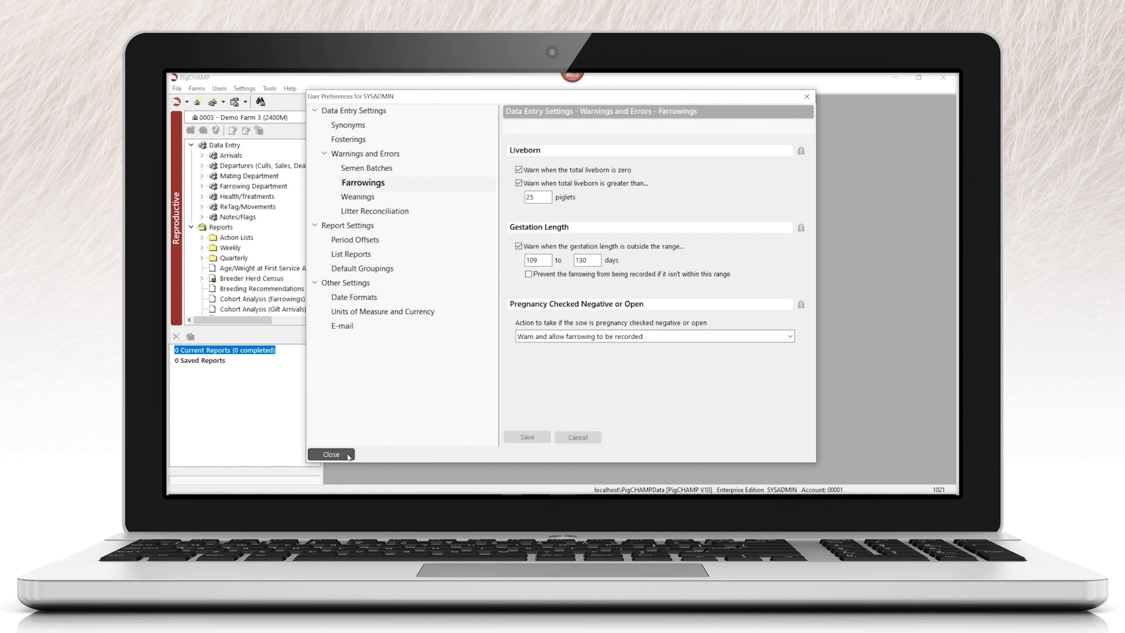
pyautogui.click(331, 455)
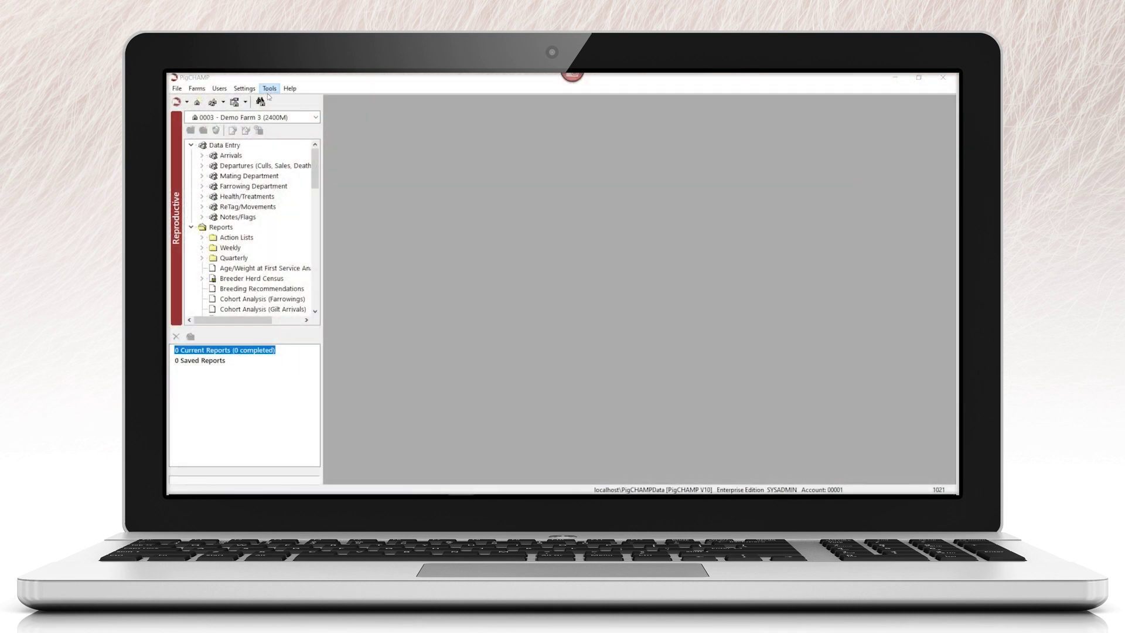
pyautogui.click(268, 92)
pyautogui.click(279, 102)
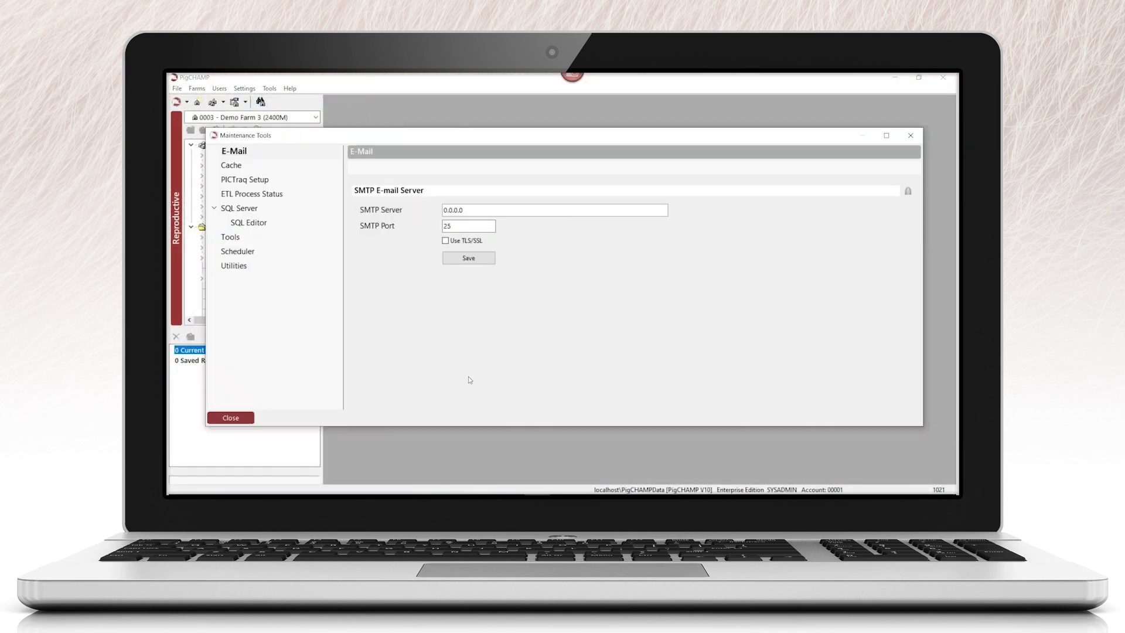
pyautogui.click(320, 239)
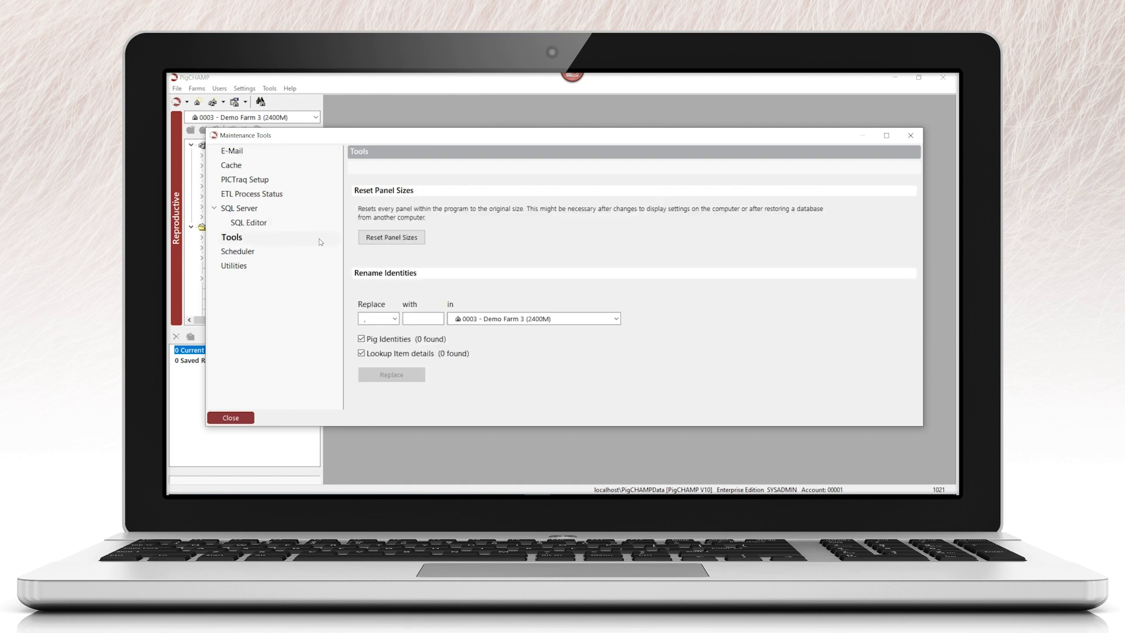
pyautogui.click(395, 319)
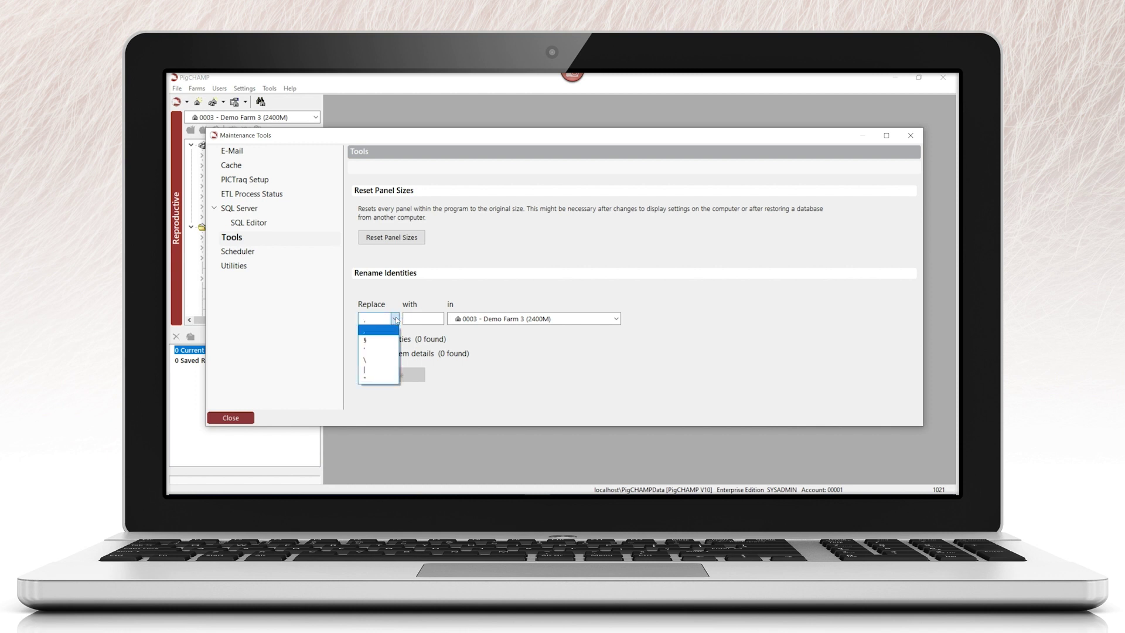
pyautogui.click(395, 330)
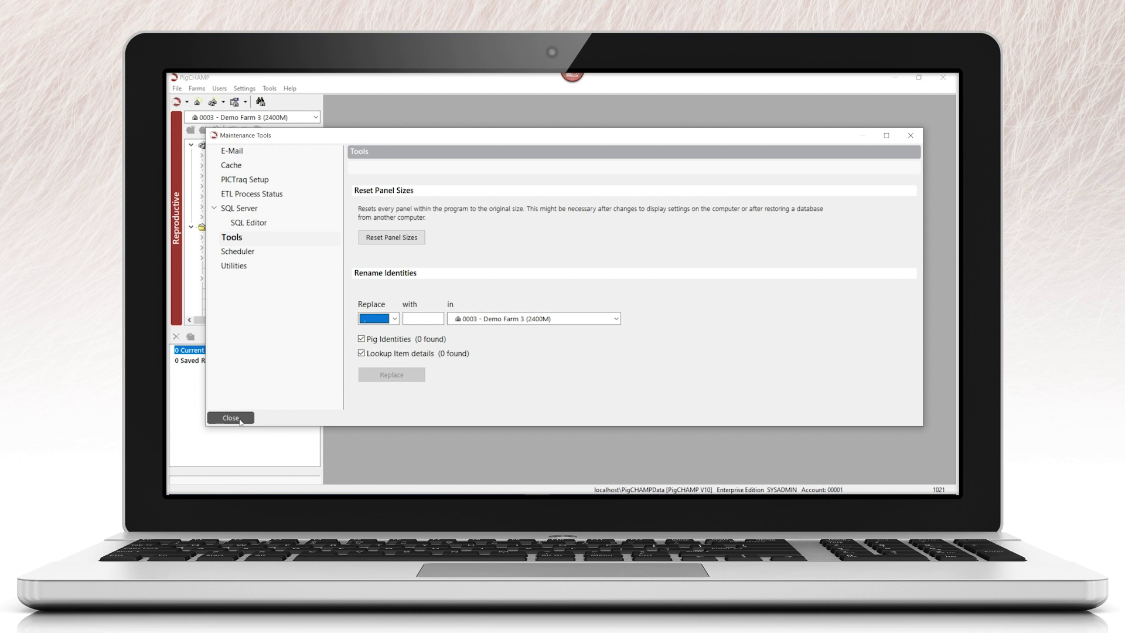
pyautogui.click(231, 418)
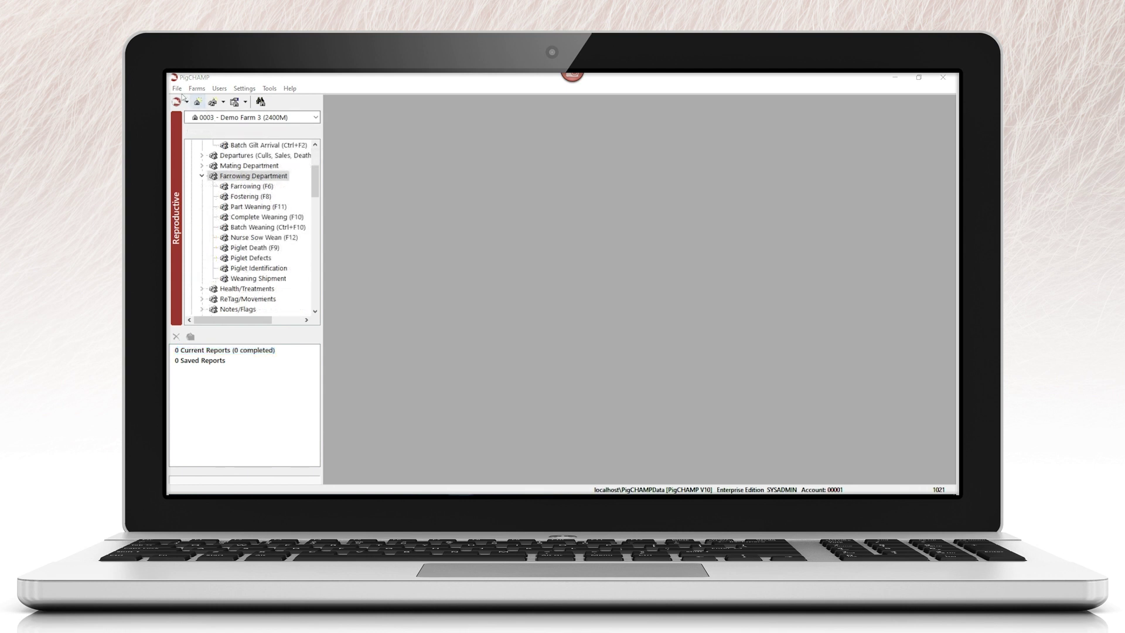
# Step: Dismiss the File import options unused and pick Piglet Identification from the farrowing entries
pyautogui.click(177, 88)
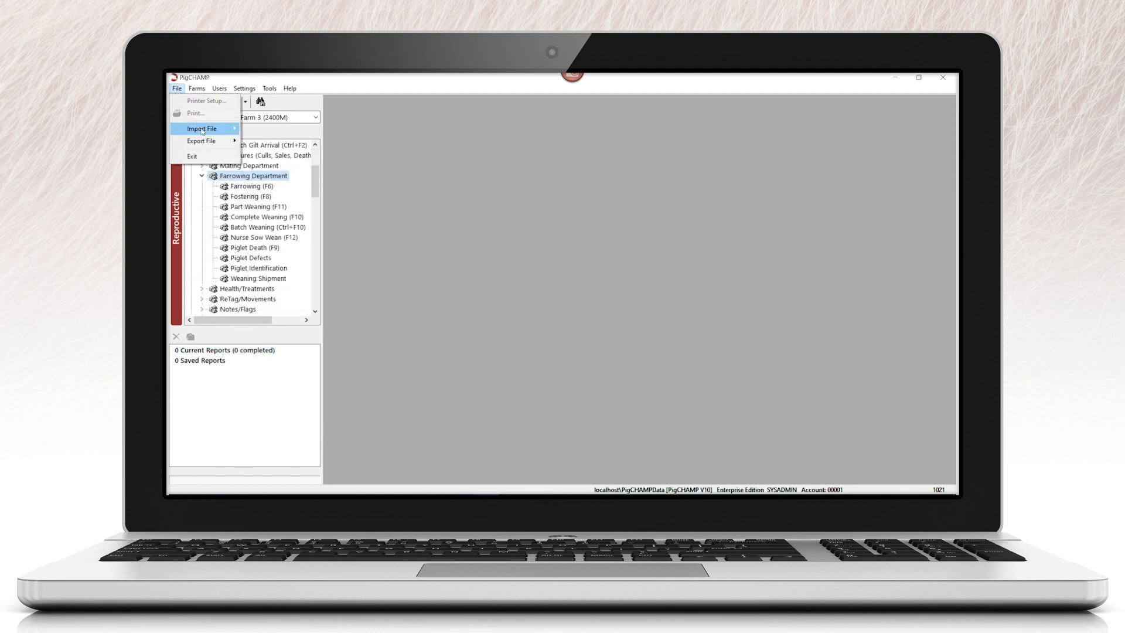
pyautogui.moveTo(202, 133)
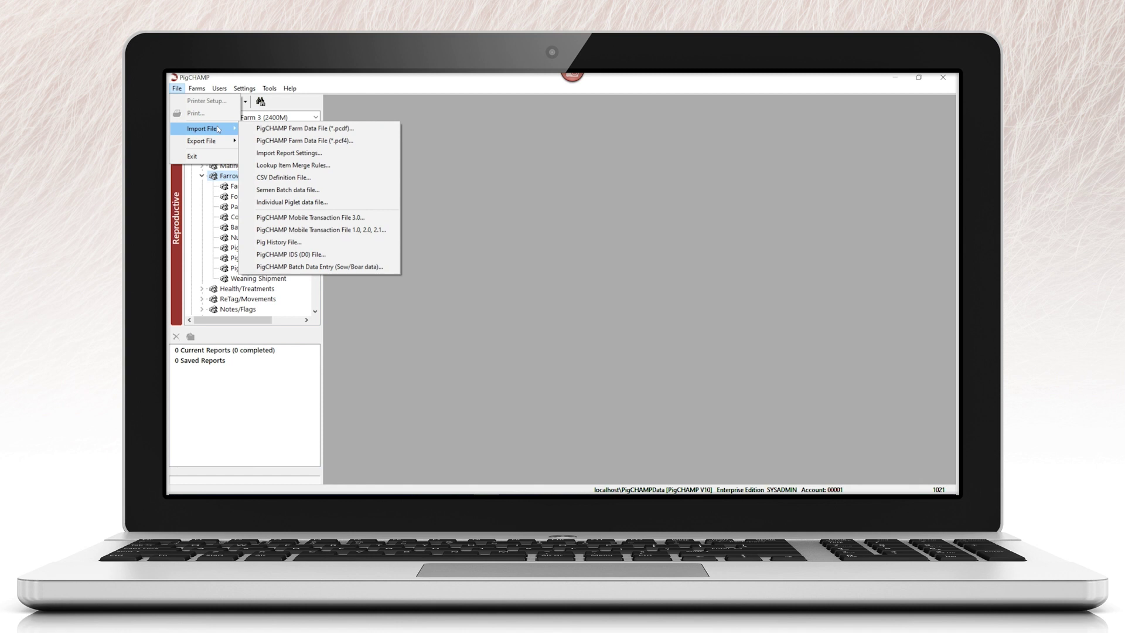
pyautogui.click(495, 146)
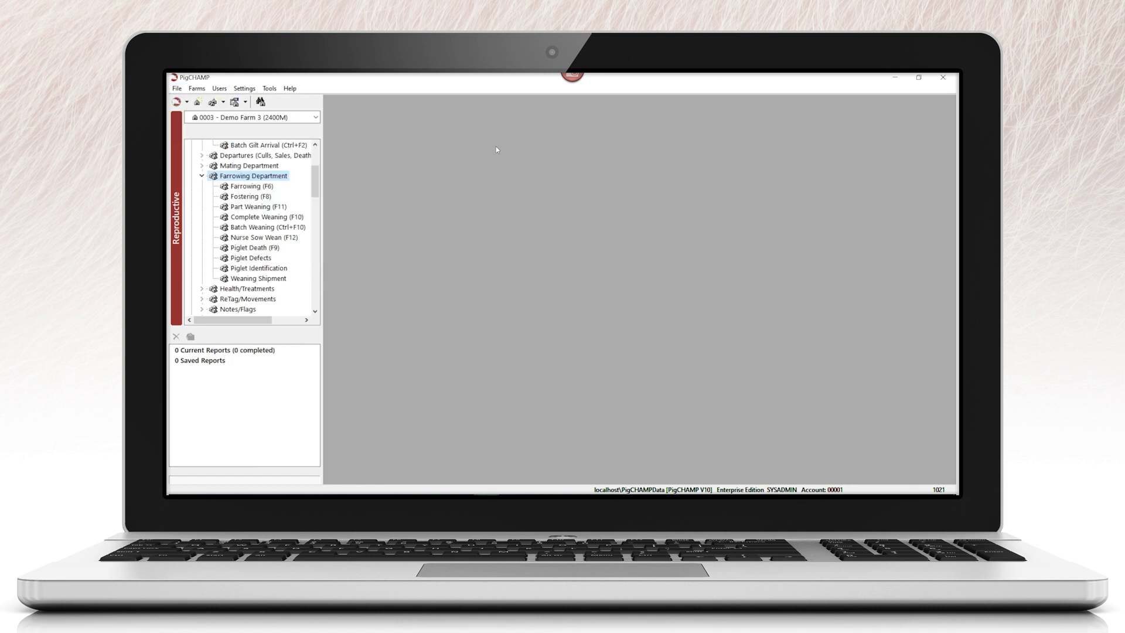
pyautogui.click(241, 269)
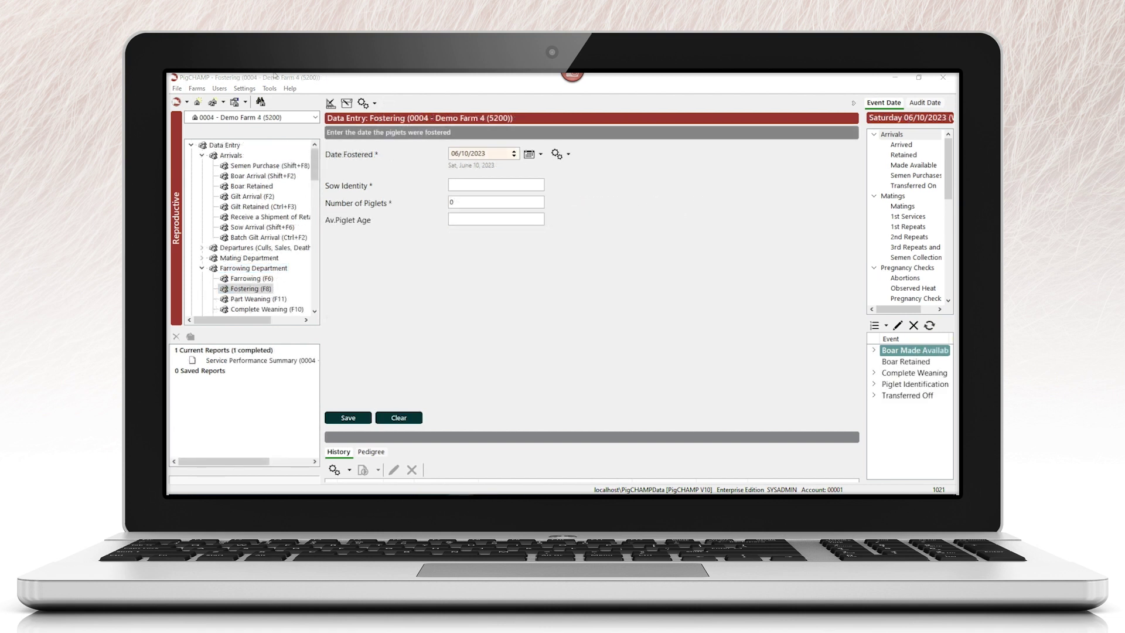
# Step: Start an Individual Piglet data file import from the File menu, then cancel it
pyautogui.click(177, 89)
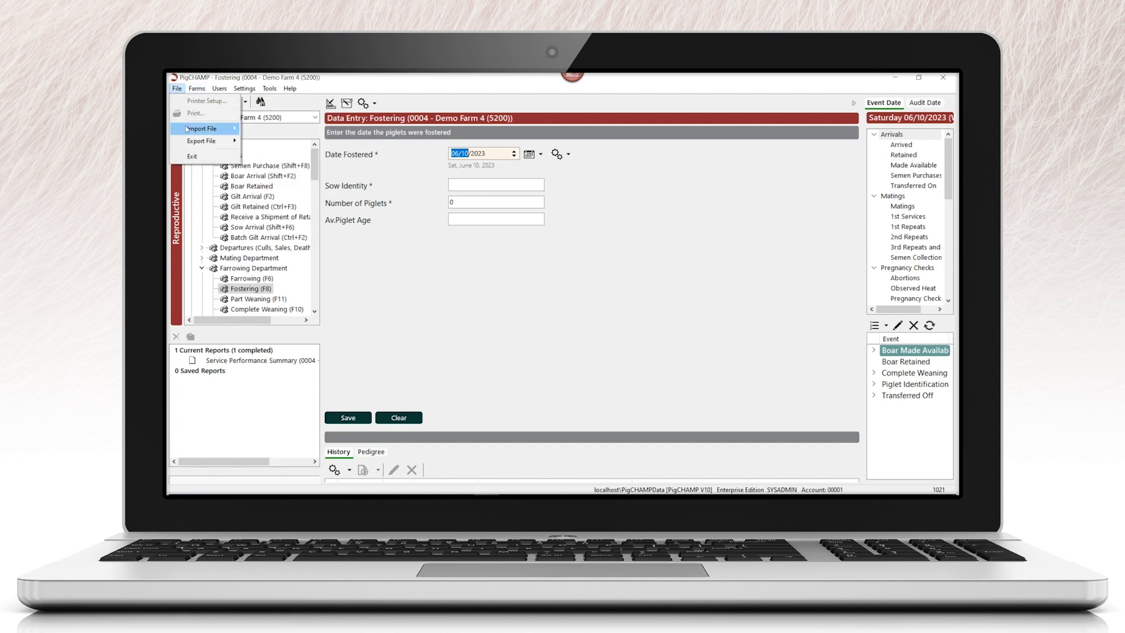
pyautogui.moveTo(202, 129)
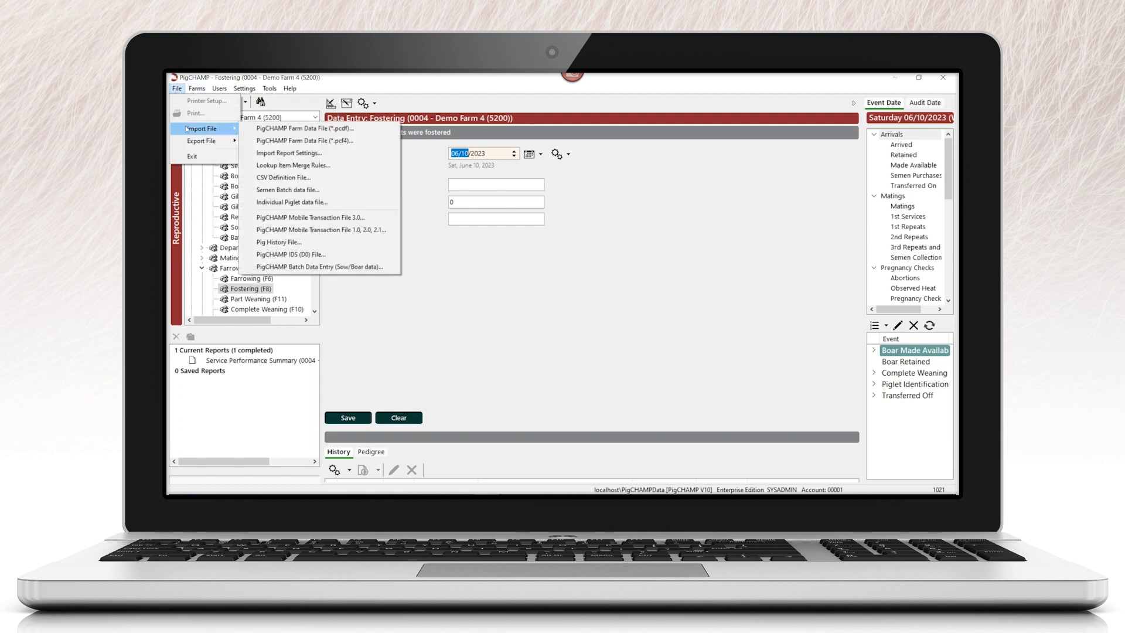
pyautogui.click(333, 205)
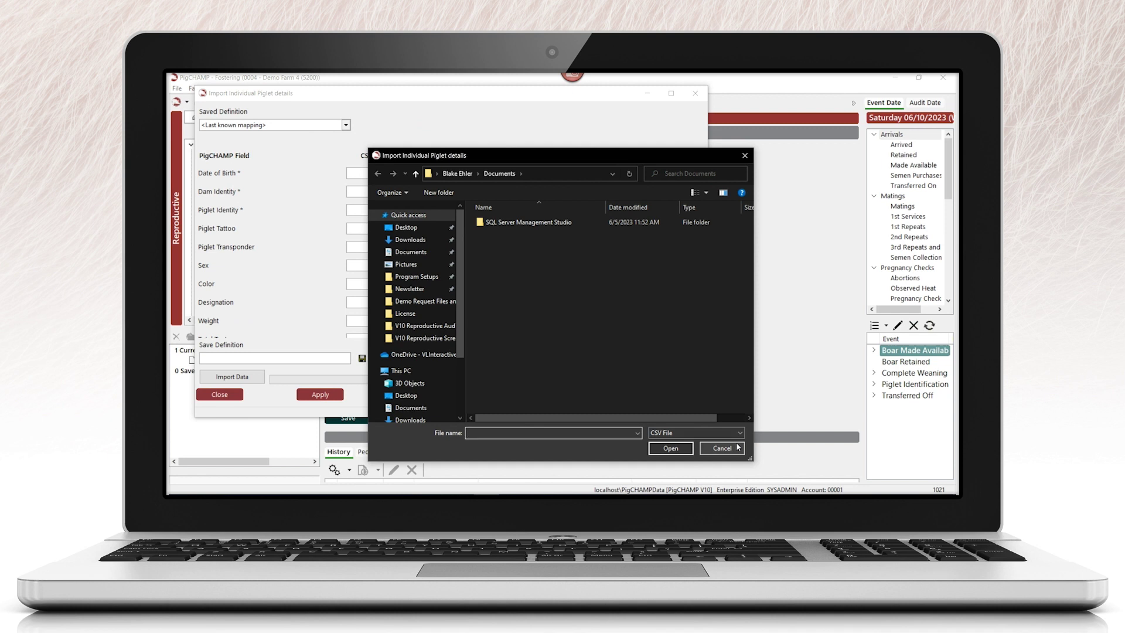
pyautogui.click(721, 448)
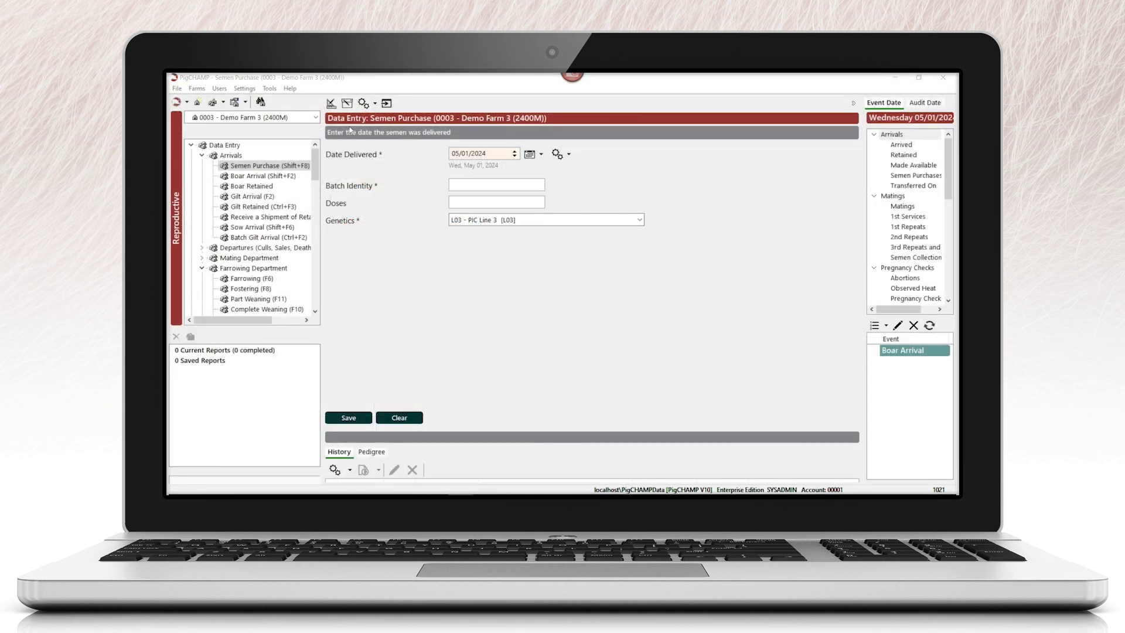
# Step: In Semen Purchase Data Item Management, add Frozen Semen, Pooled Semen and Boar Tattoo
pyautogui.click(331, 103)
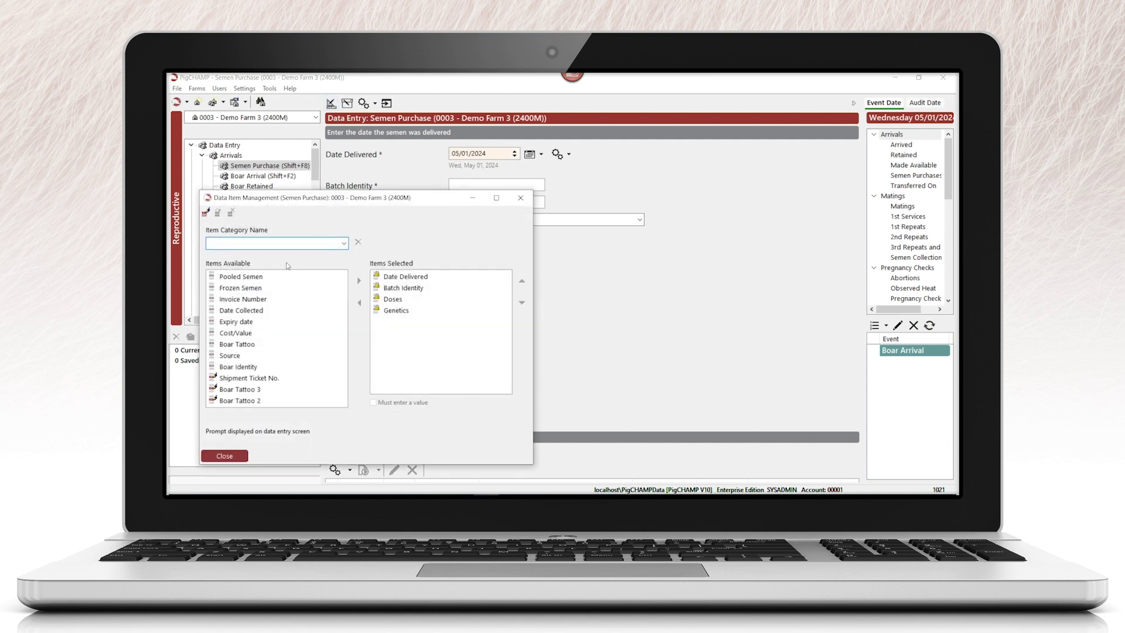
pyautogui.click(251, 289)
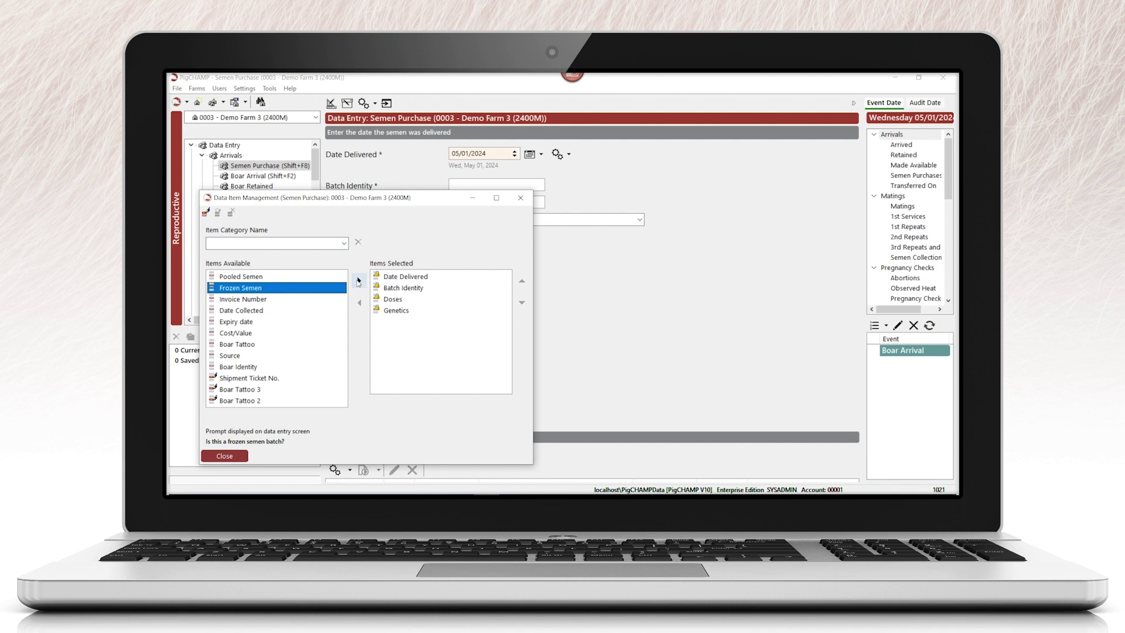
pyautogui.click(358, 281)
pyautogui.click(340, 280)
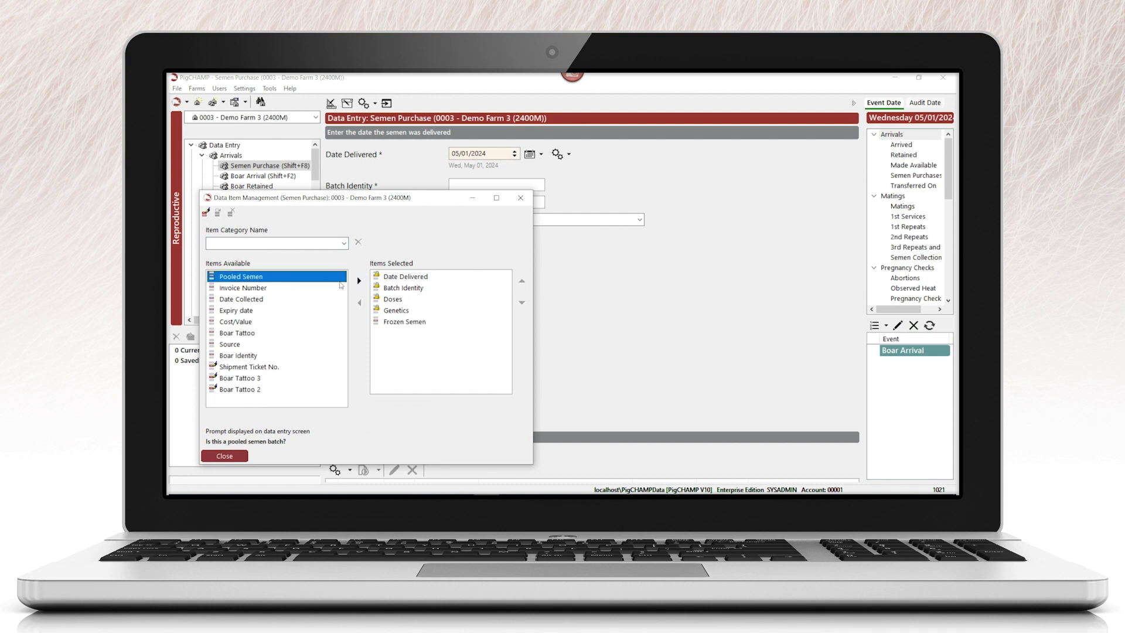
pyautogui.click(360, 281)
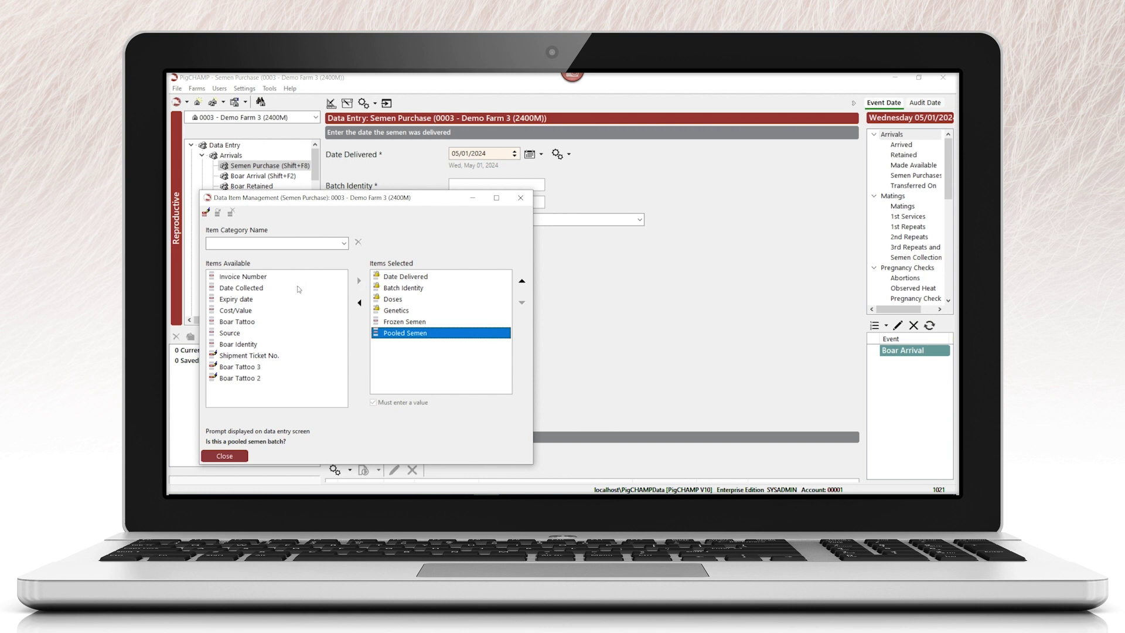
pyautogui.click(243, 324)
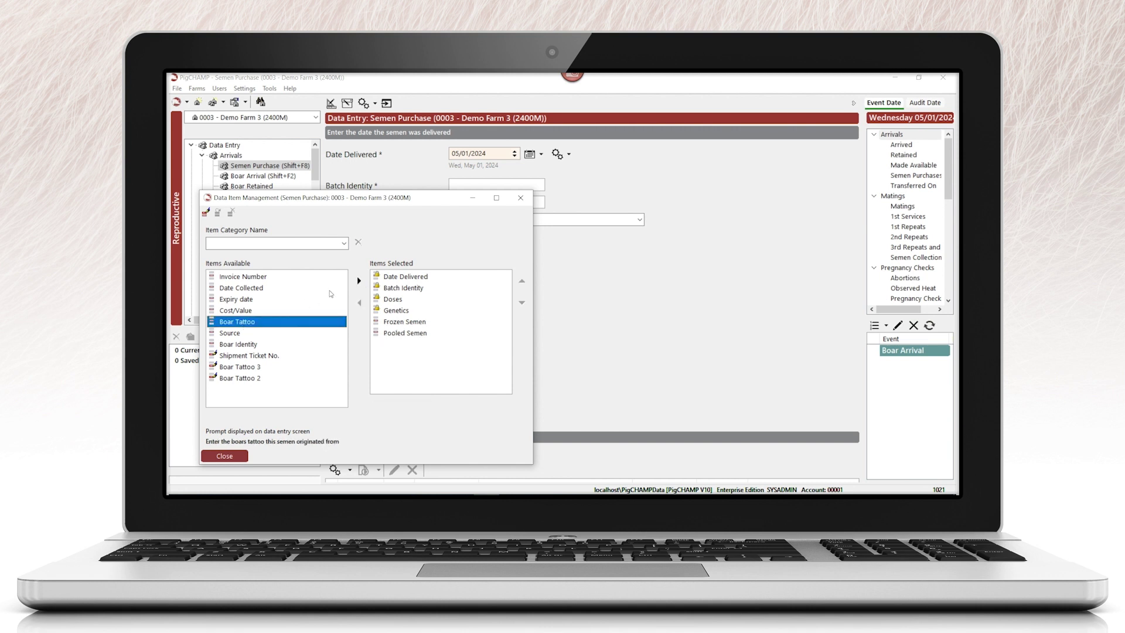
pyautogui.click(359, 281)
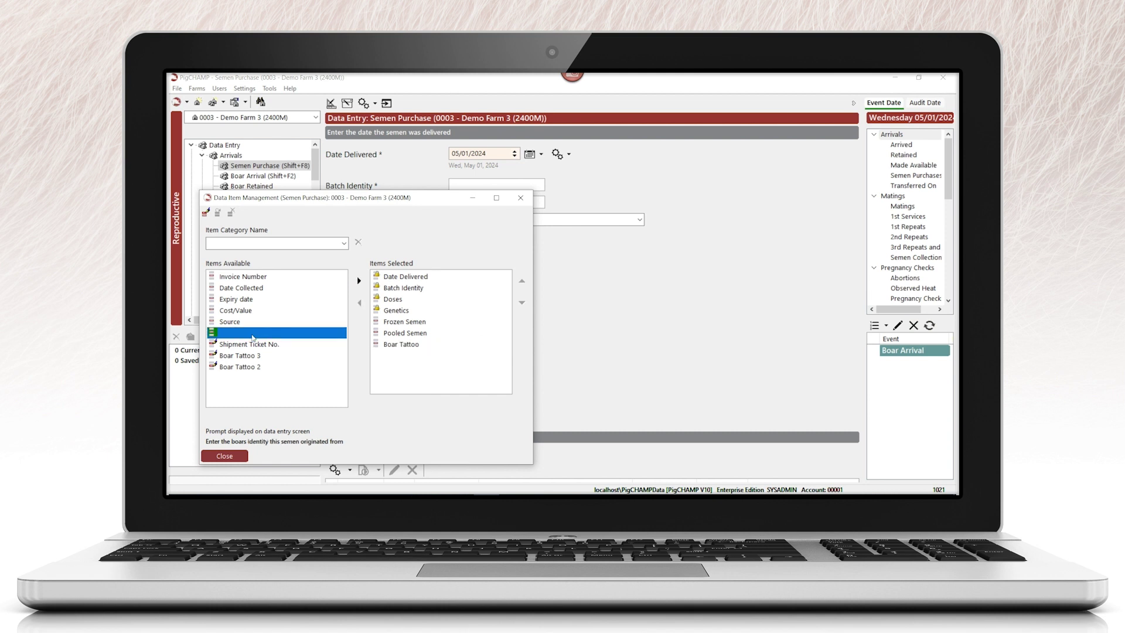
# Step: Add Boar Identity, Date Collected and Invoice Number to the selected items
pyautogui.click(360, 281)
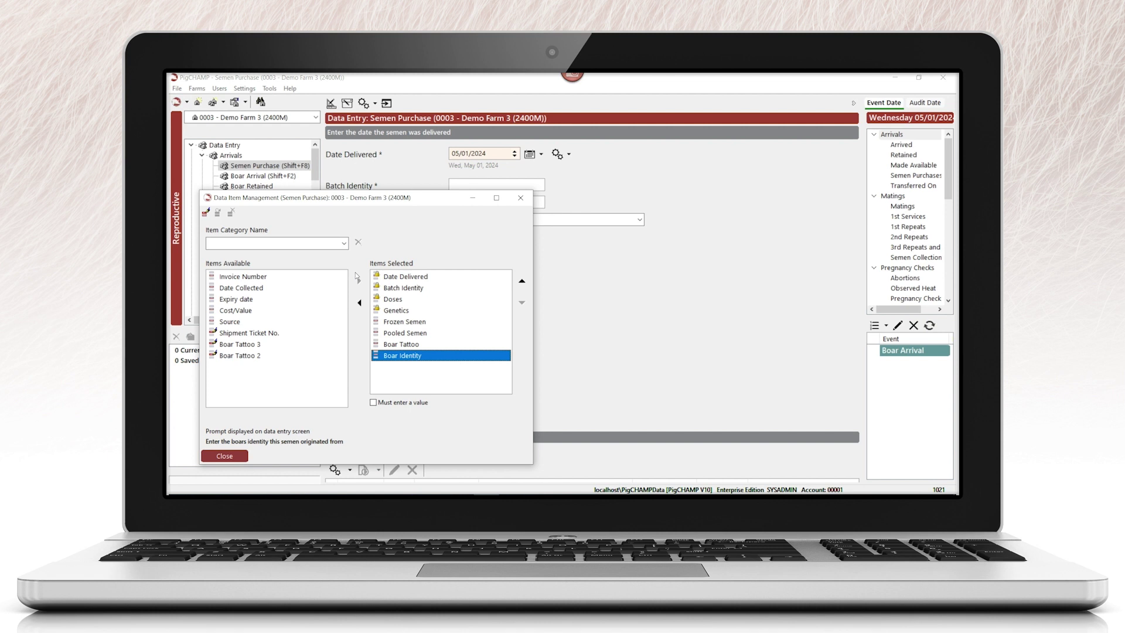
pyautogui.click(270, 288)
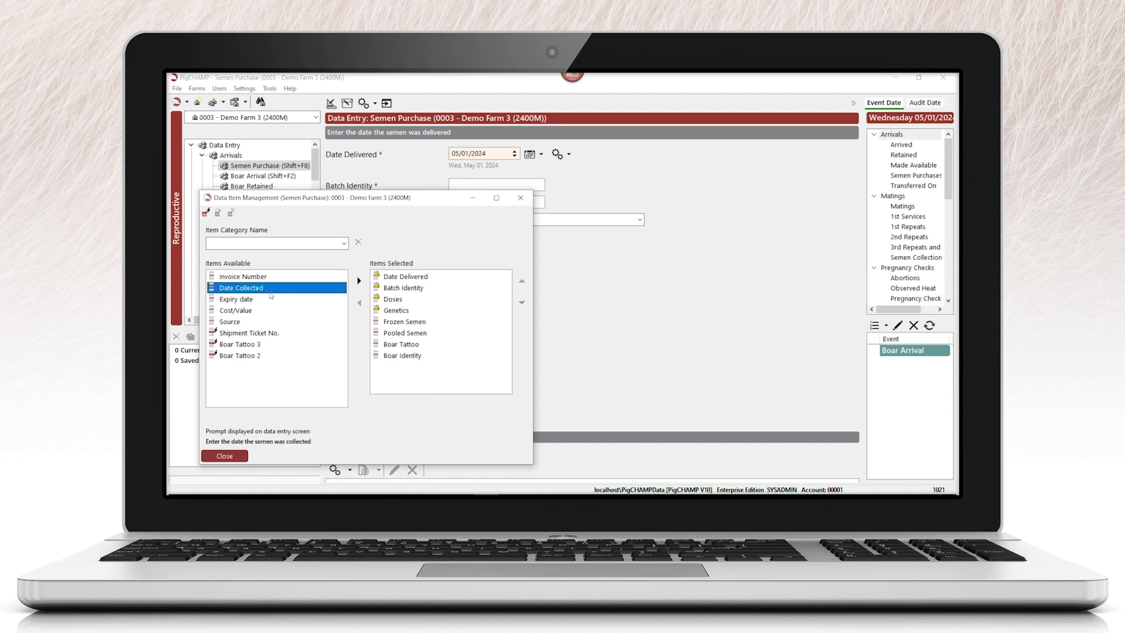
pyautogui.click(361, 282)
pyautogui.click(247, 279)
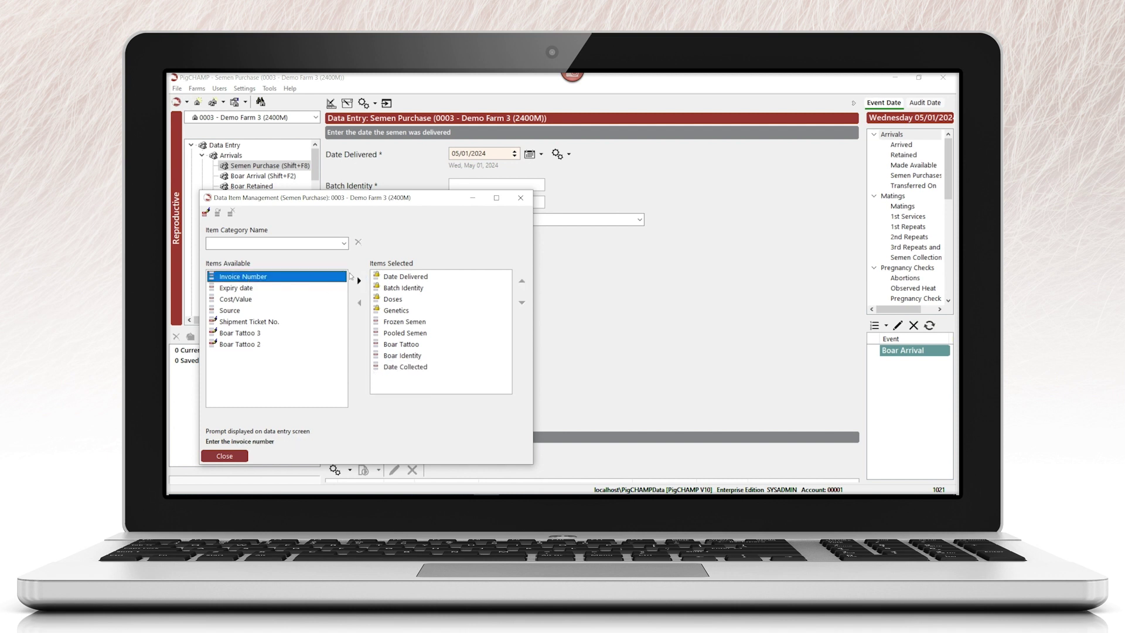
pyautogui.click(359, 282)
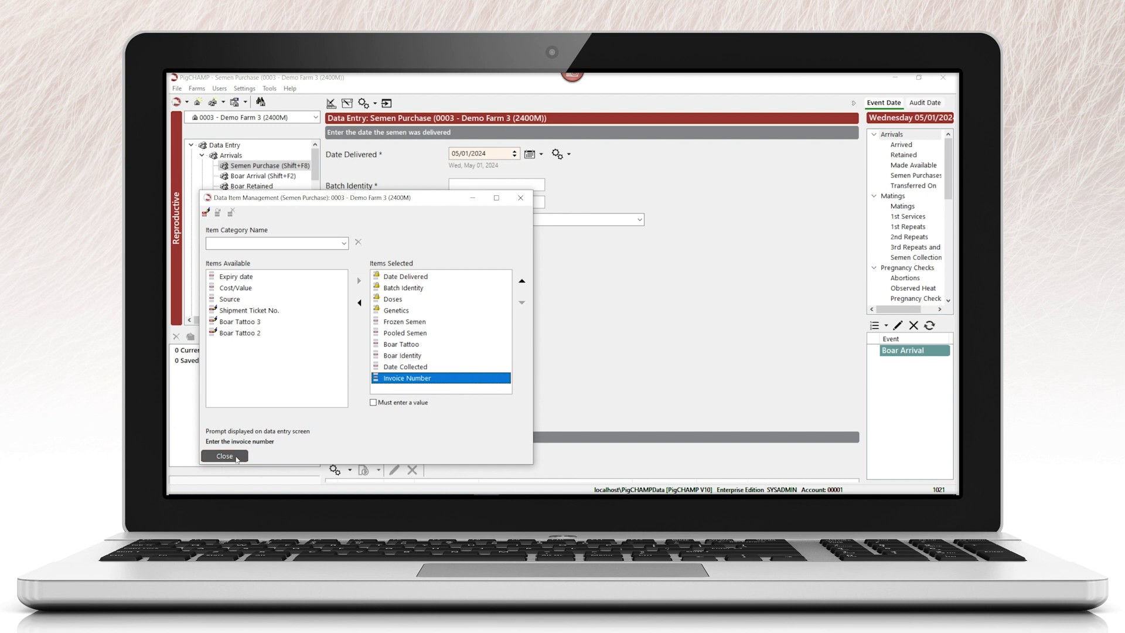
# Step: Back on Semen Purchase, leave Frozen Semen blank and keep Pooled Semen at No
pyautogui.click(224, 456)
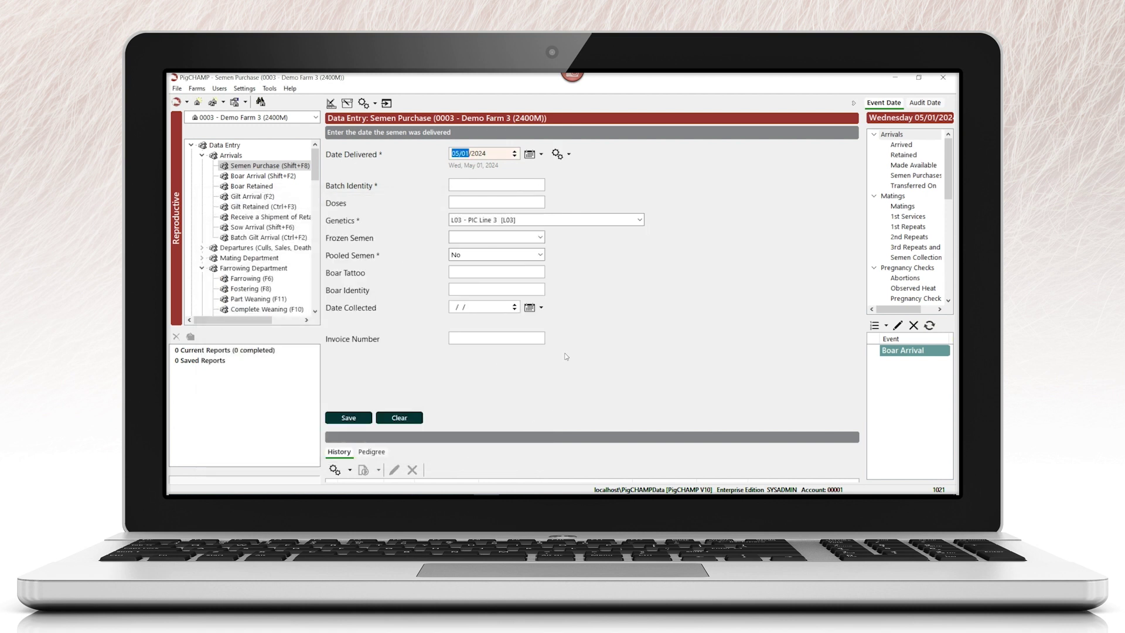
pyautogui.click(540, 237)
pyautogui.click(541, 250)
pyautogui.click(540, 254)
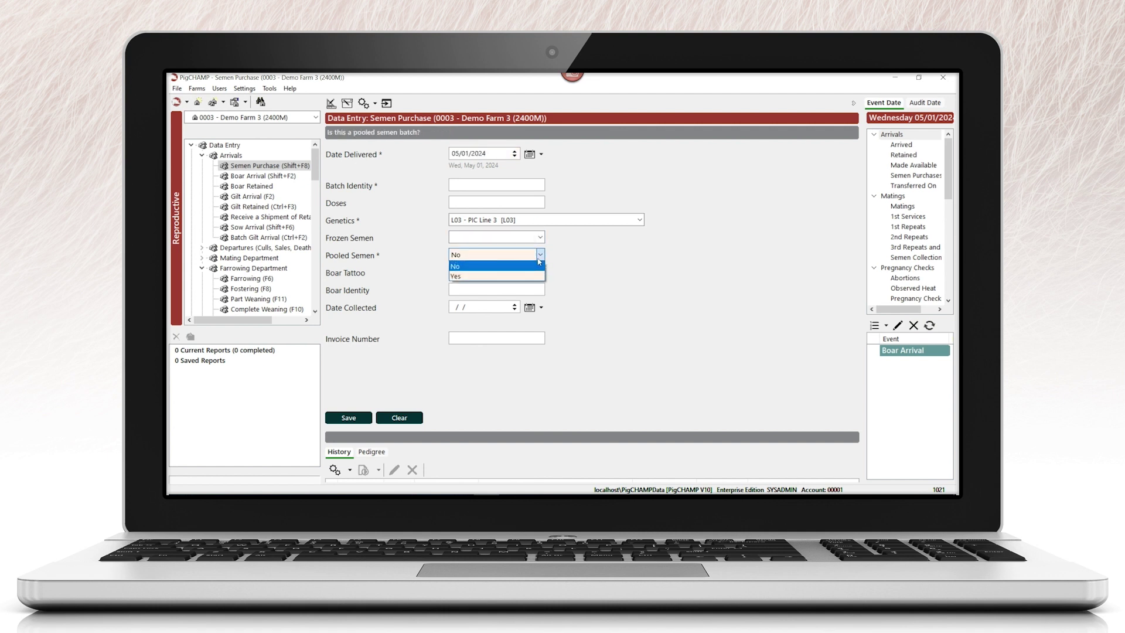
pyautogui.click(540, 261)
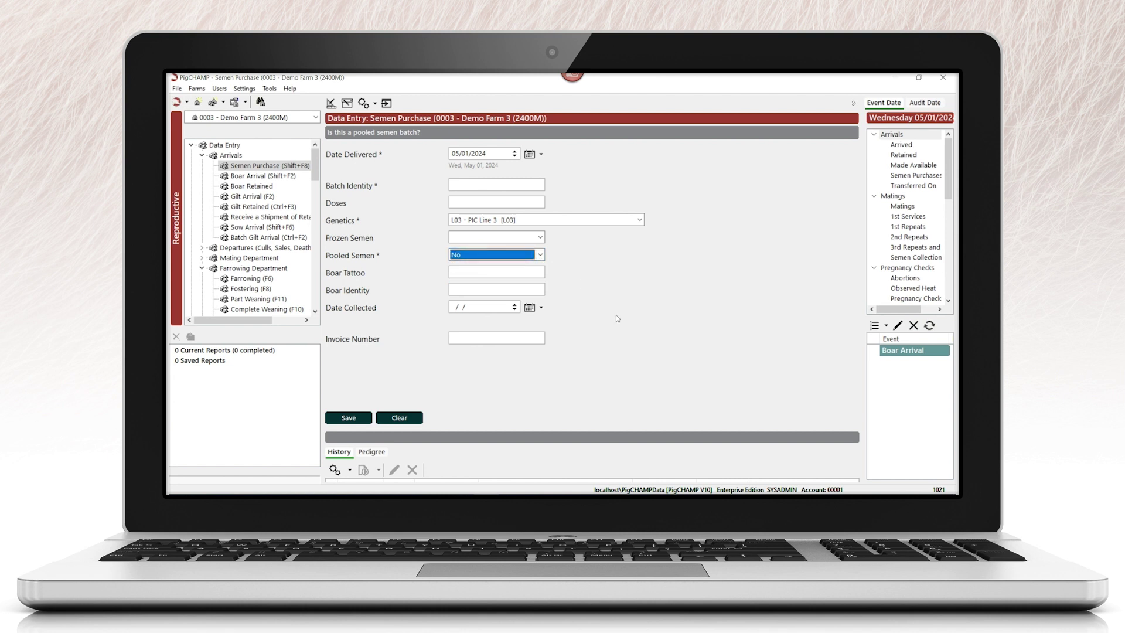
# Step: On the Fostering form (F8), add Av.Piglet Age to the selected data items
pyautogui.press('F8')
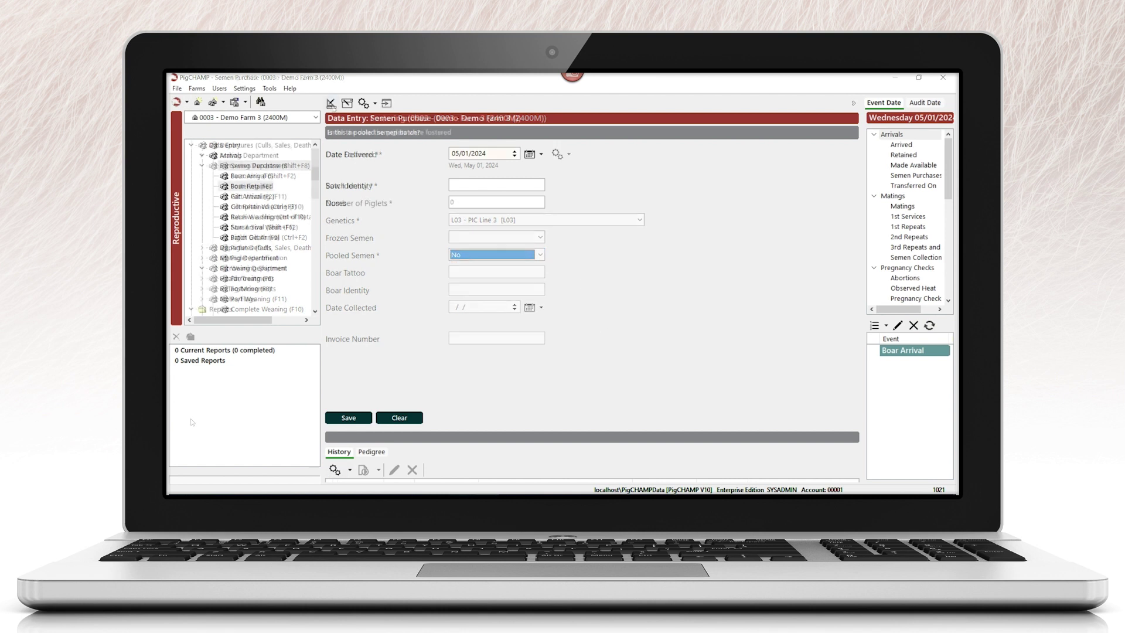
pyautogui.click(331, 103)
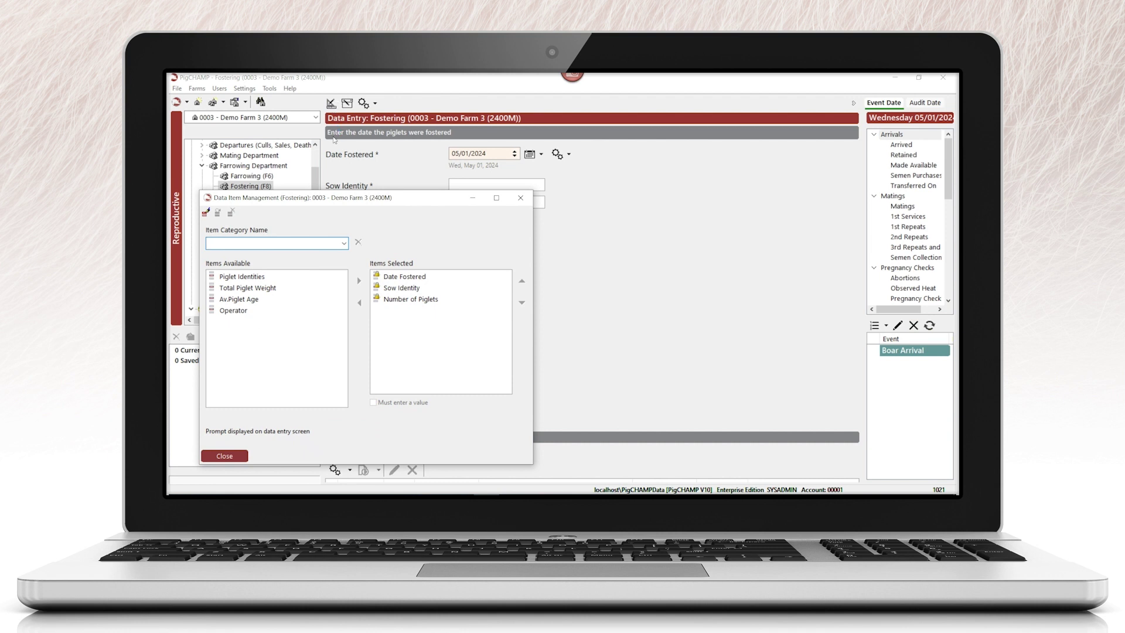
pyautogui.click(261, 299)
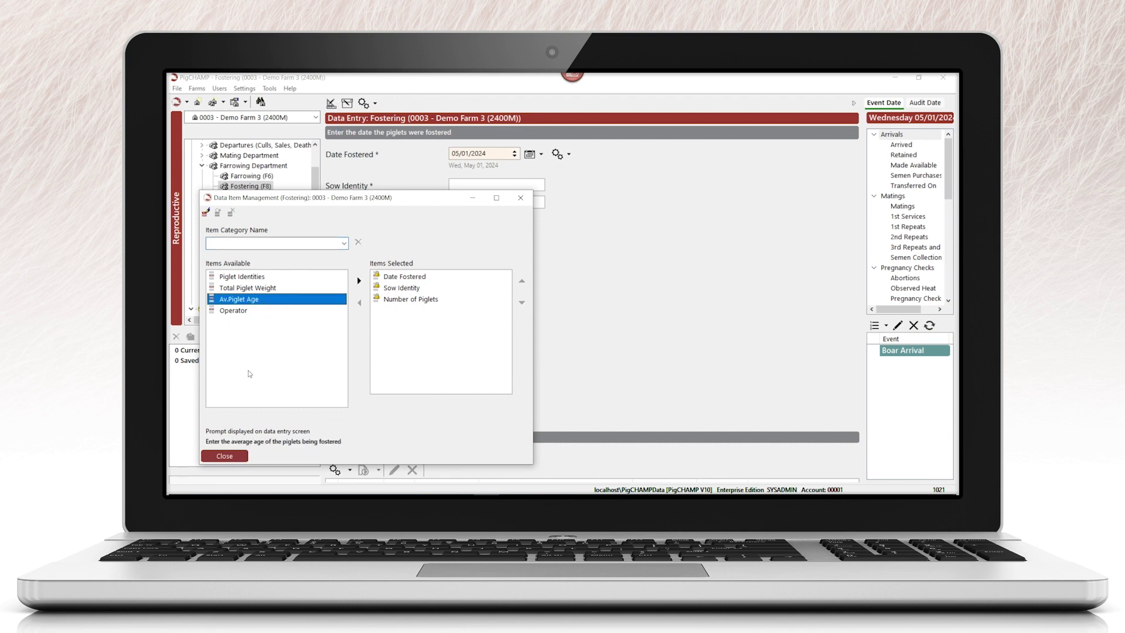
pyautogui.click(359, 281)
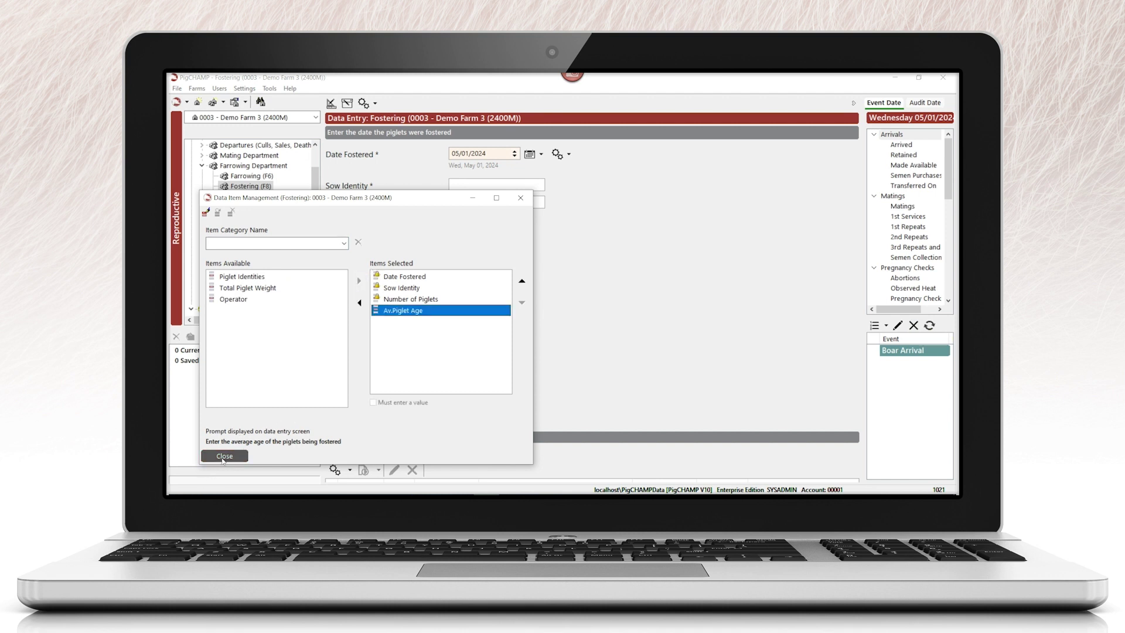
pyautogui.click(224, 456)
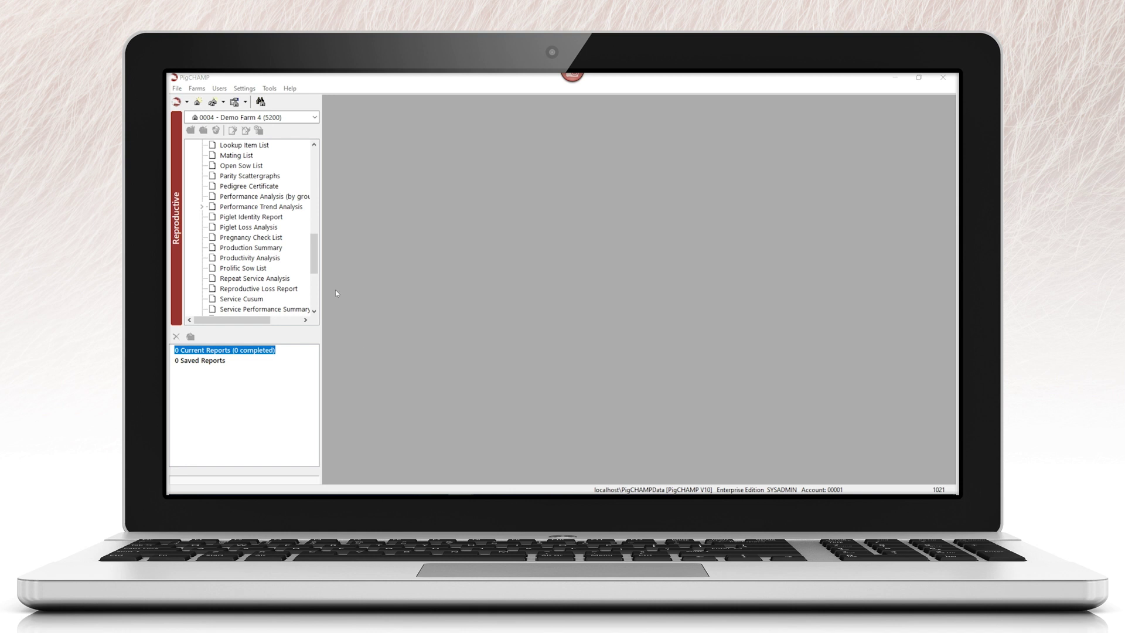
# Step: Run the Piglet Loss Analysis report and scroll through its loss-reason chart
pyautogui.click(260, 229)
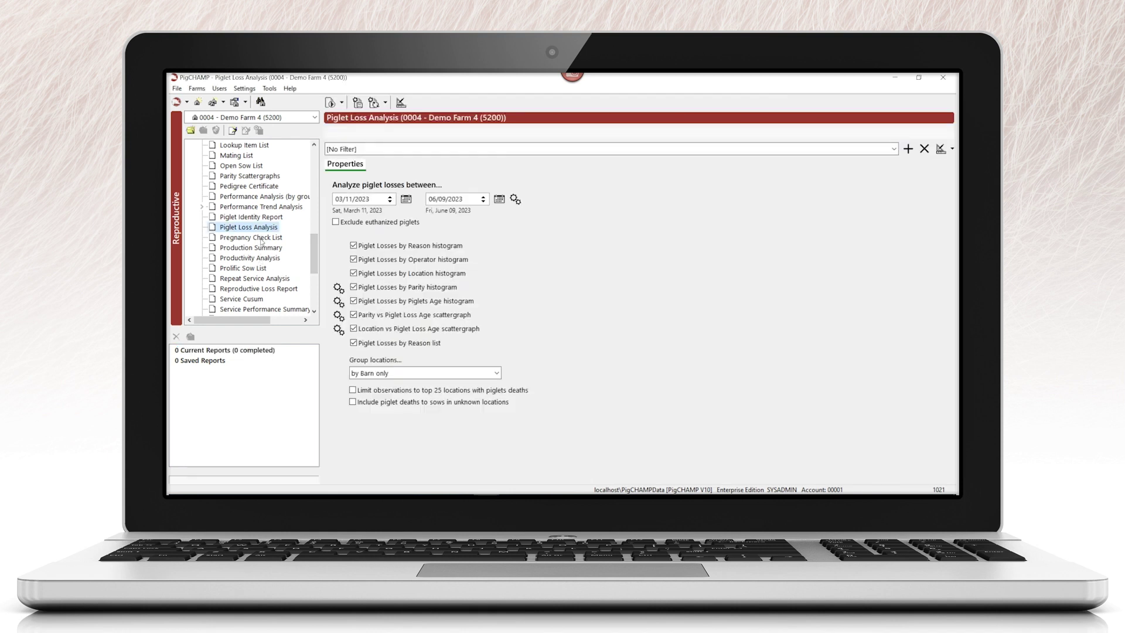
pyautogui.click(332, 105)
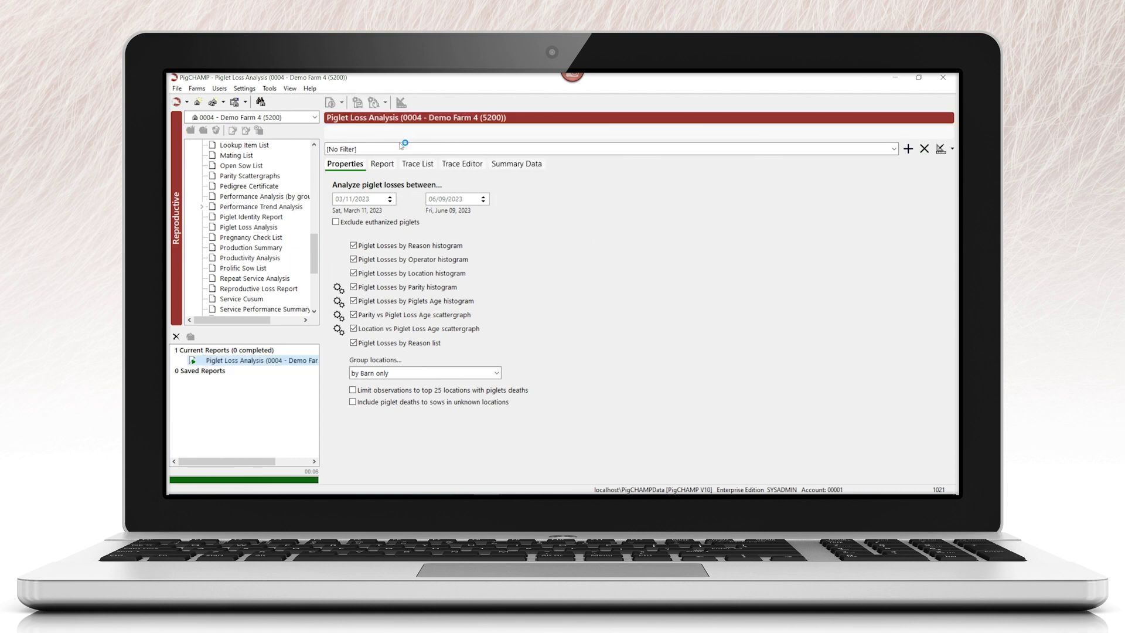
pyautogui.click(385, 164)
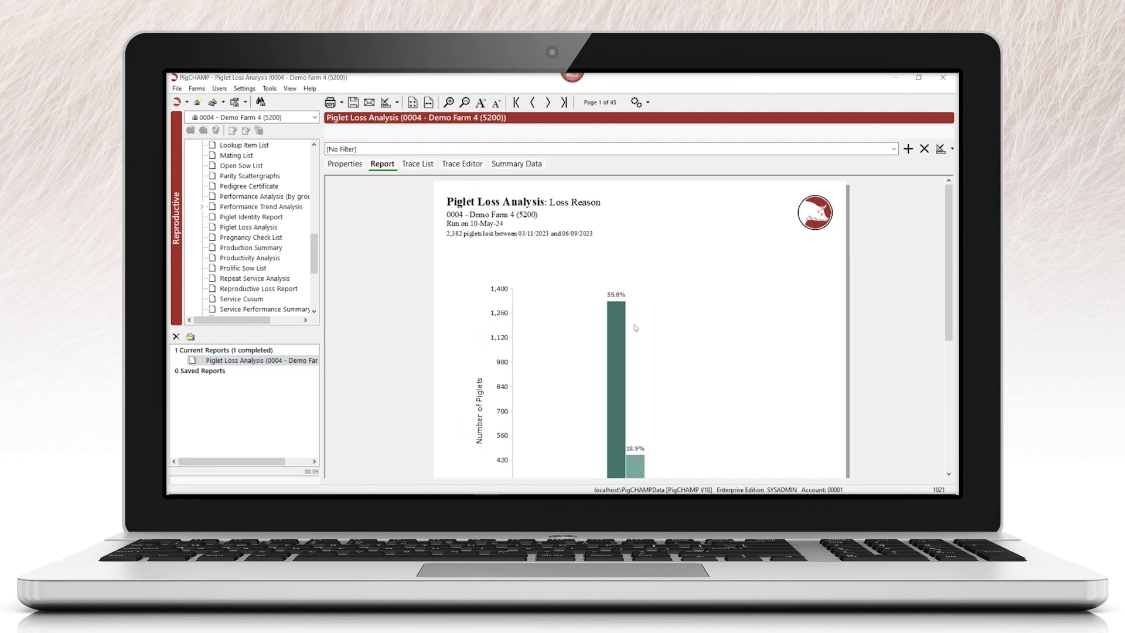
pyautogui.scroll(-3, 635, 328)
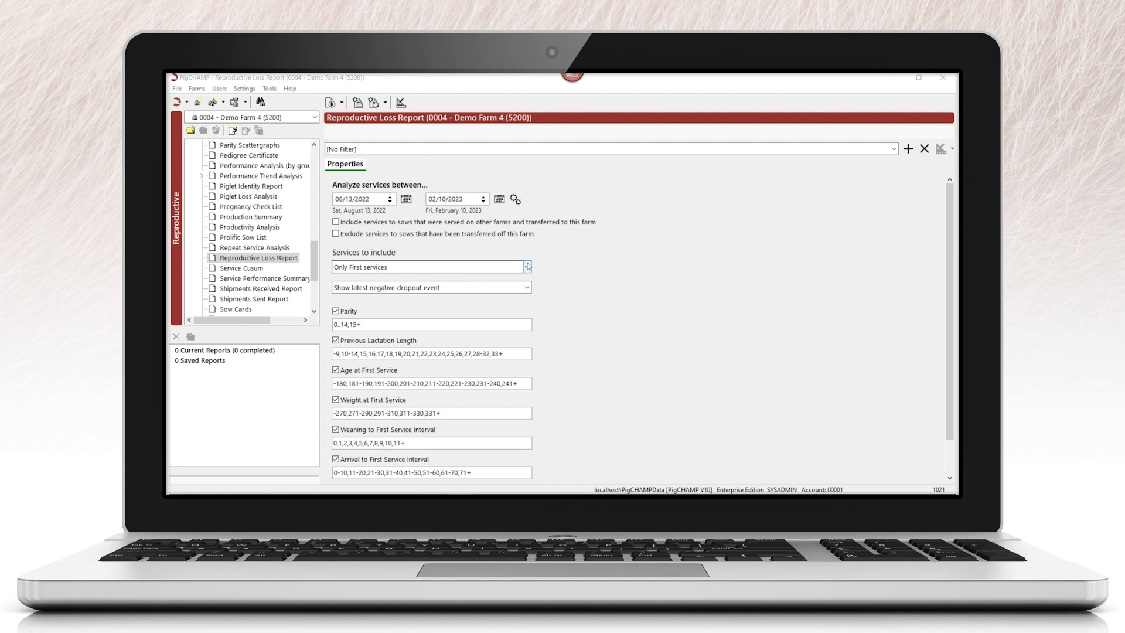
# Step: Include other-farm services, exclude transferred-off sows, keep Only First services and Age of Semen, then run
pyautogui.click(335, 222)
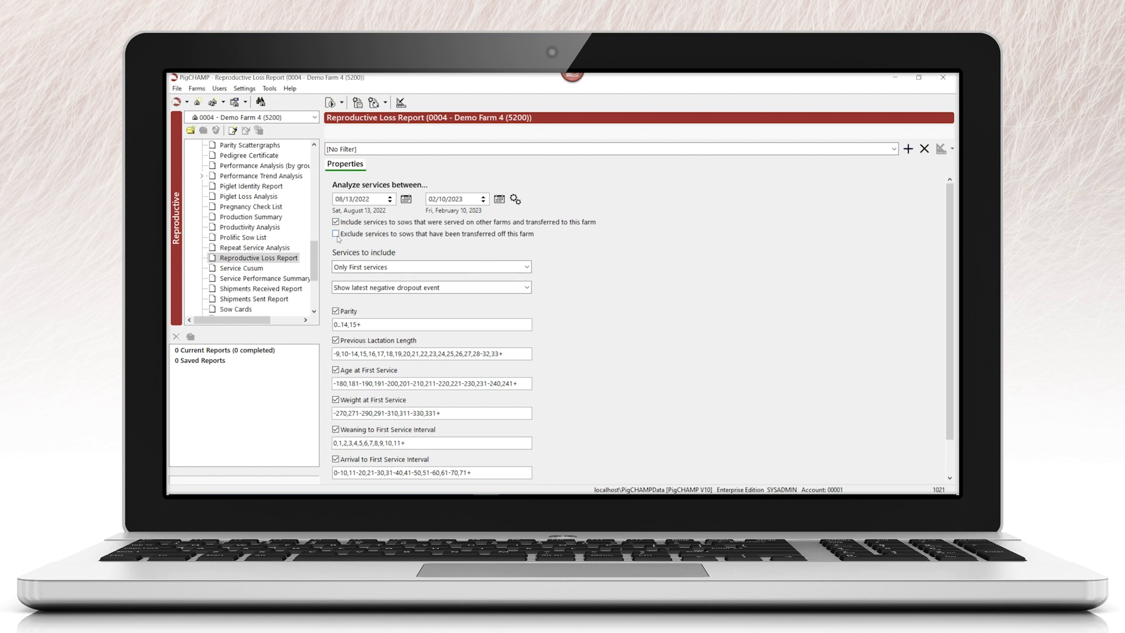
pyautogui.click(336, 234)
pyautogui.click(526, 267)
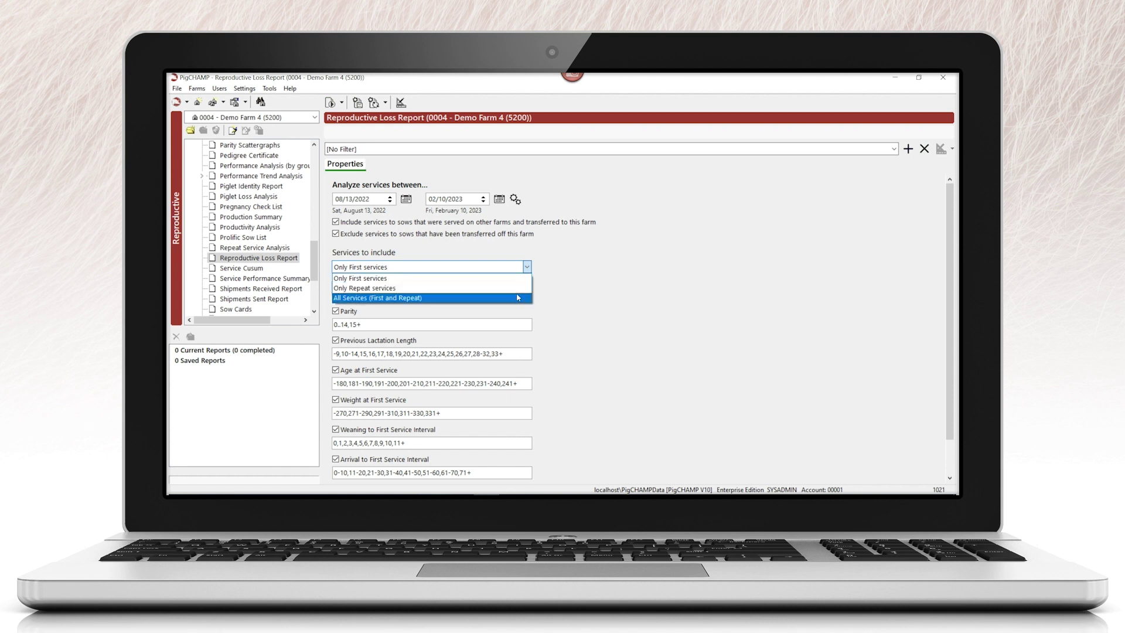
pyautogui.click(526, 269)
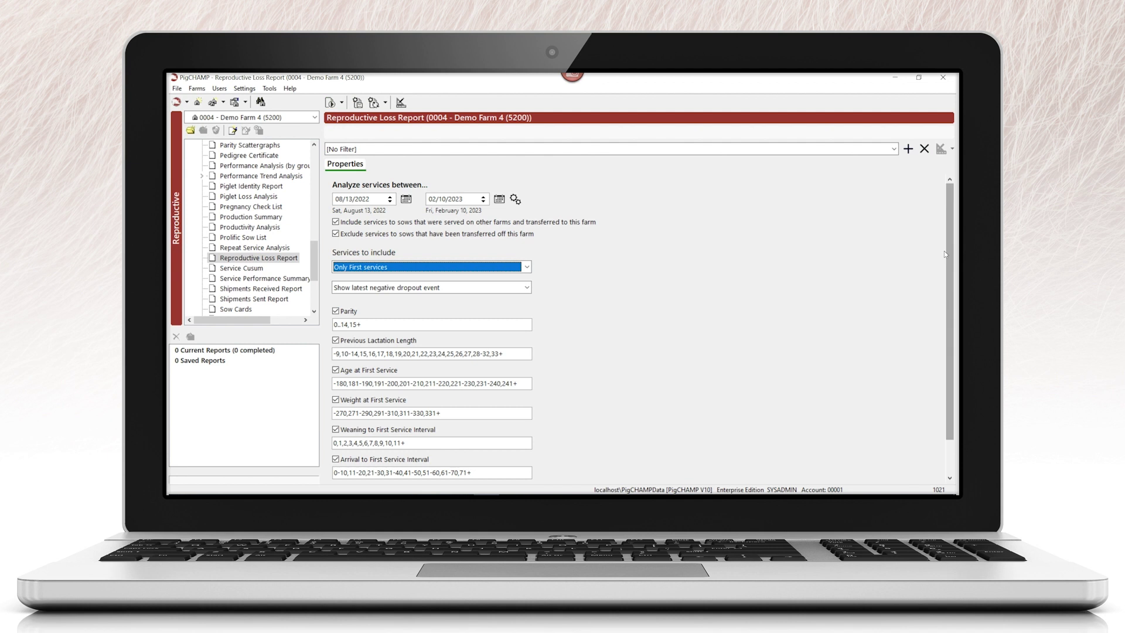
pyautogui.moveTo(948, 256); pyautogui.dragTo(944, 309)
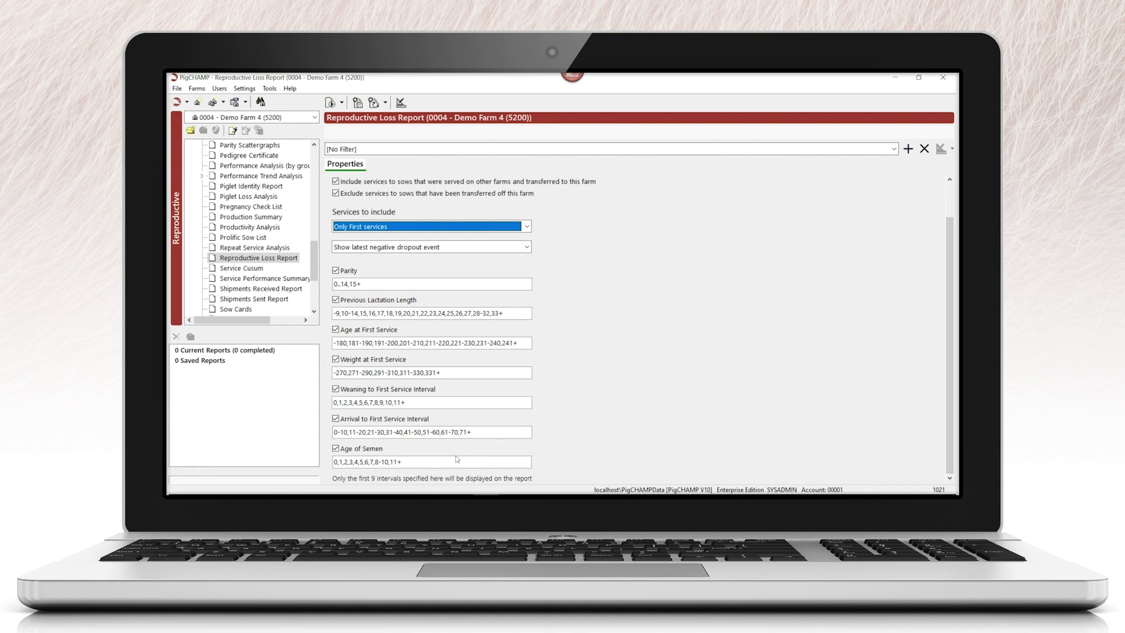
pyautogui.click(336, 449)
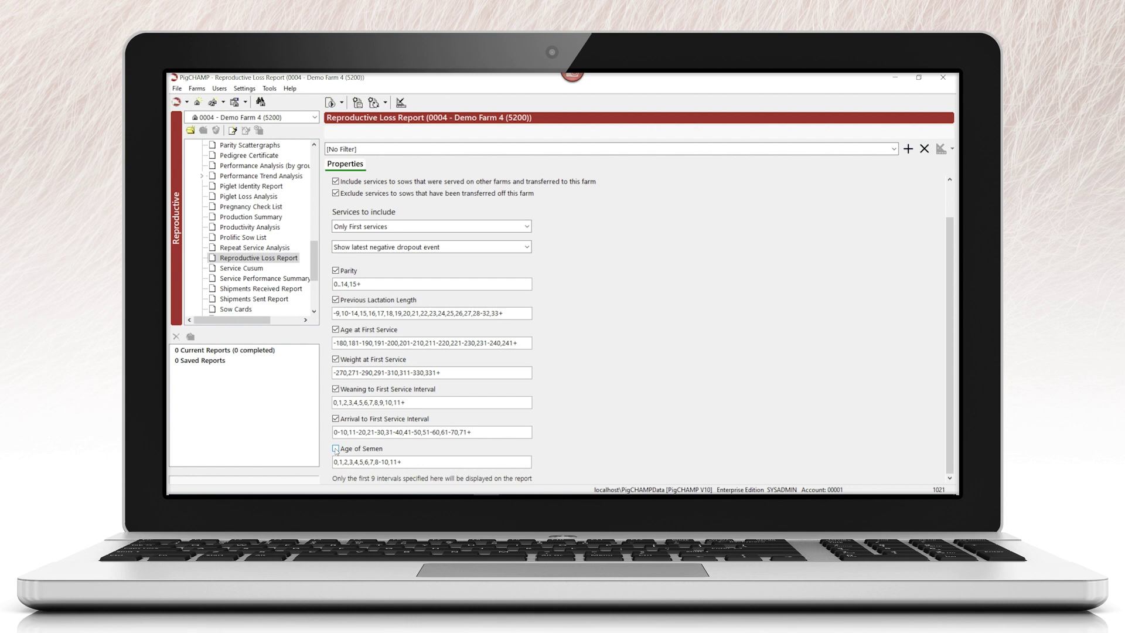
pyautogui.click(336, 450)
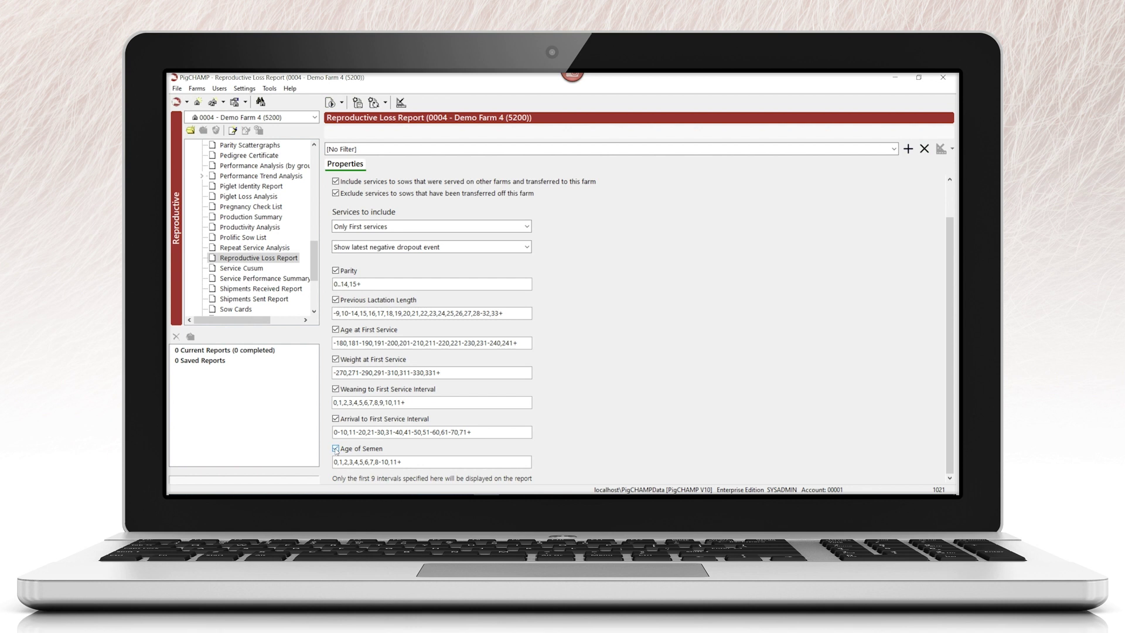
pyautogui.click(330, 103)
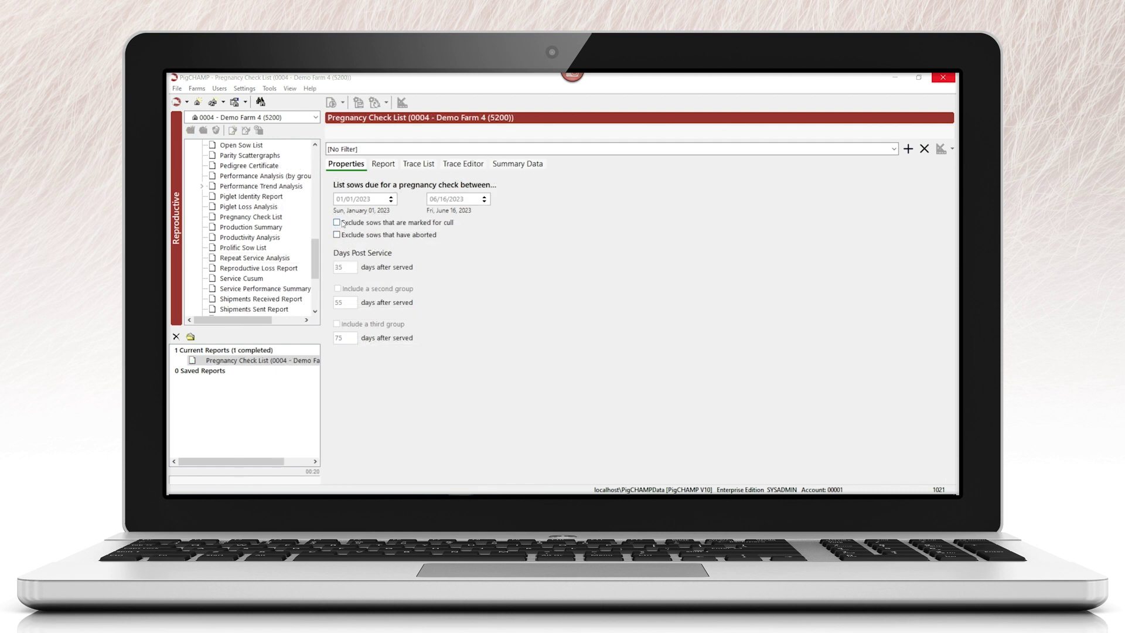
# Step: Exclude cull-marked and aborted sows, then view the completed Pregnancy Check List report
pyautogui.click(342, 225)
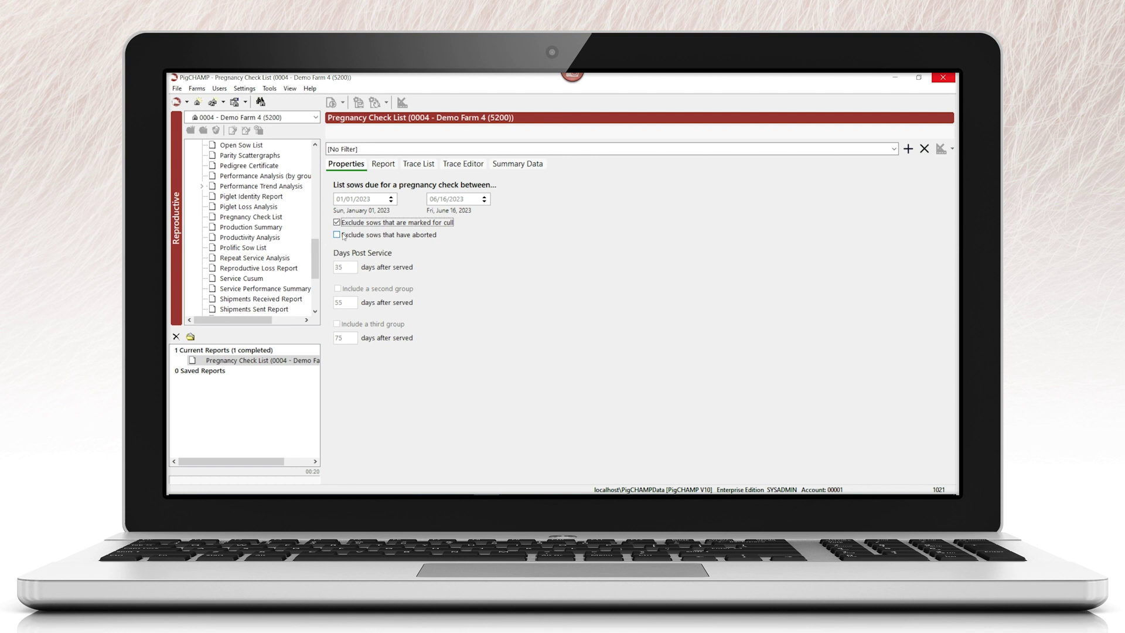
pyautogui.click(343, 236)
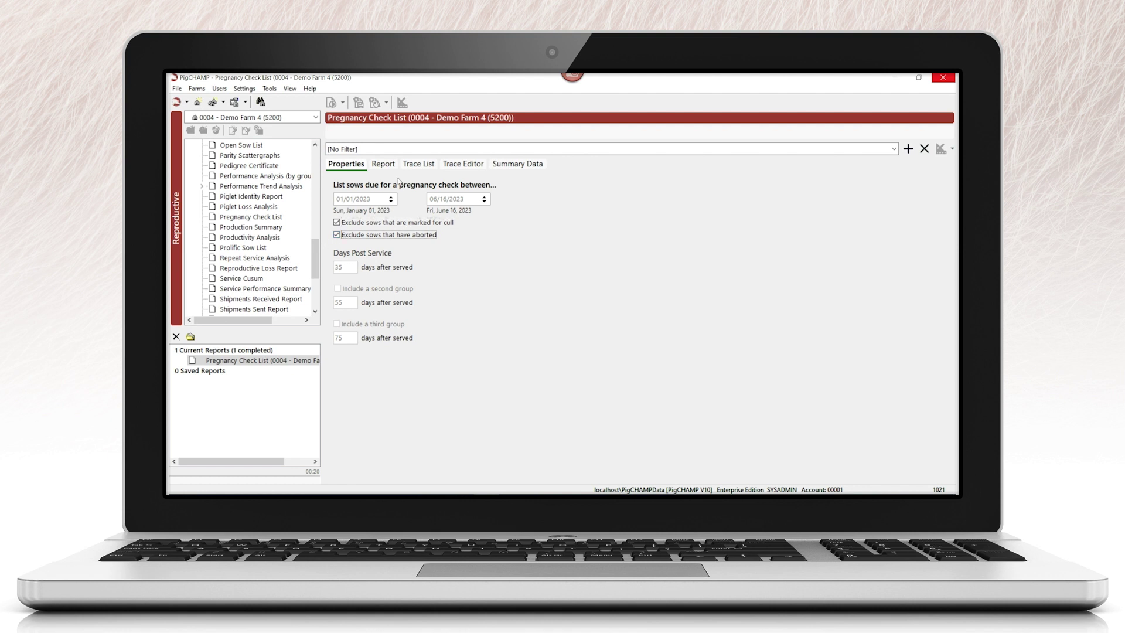
pyautogui.click(270, 360)
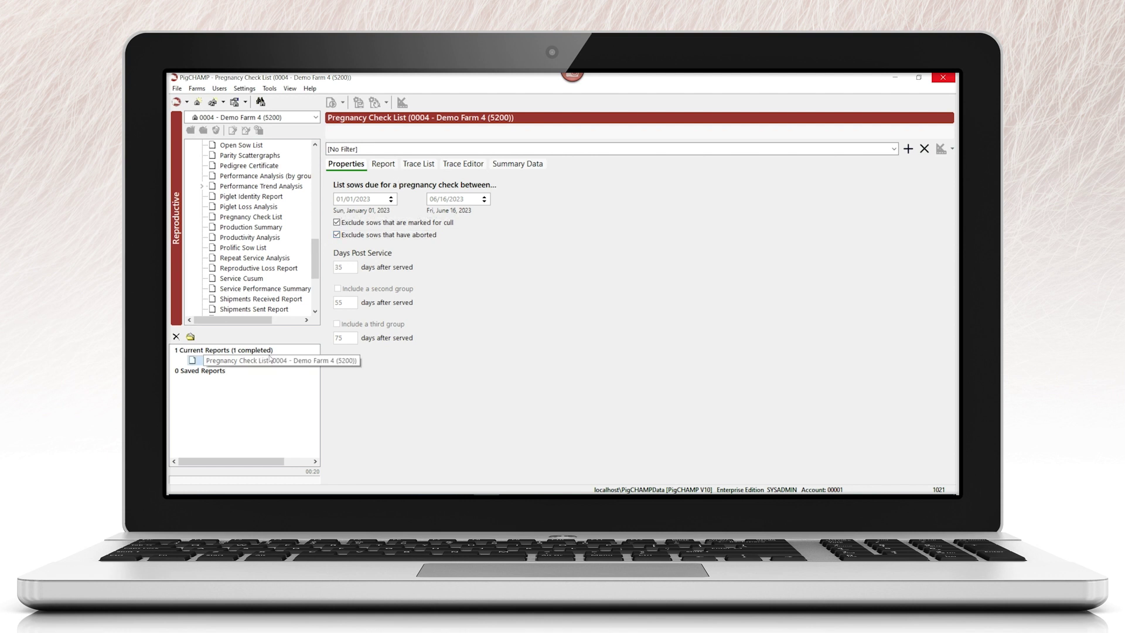
pyautogui.click(382, 165)
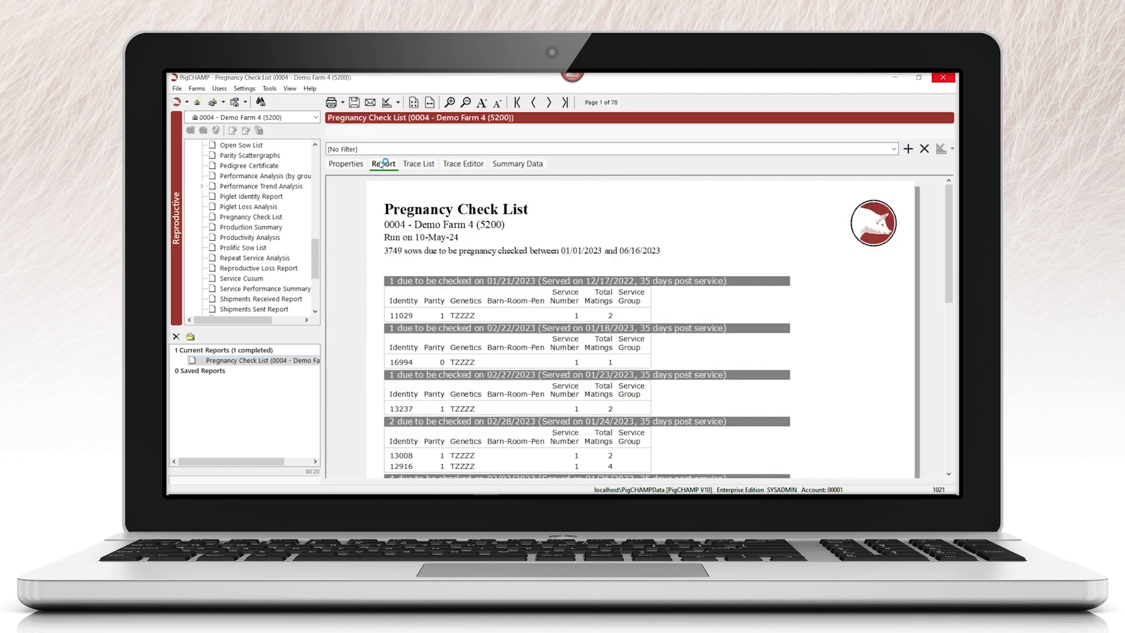
pyautogui.scroll(-2, 580, 328)
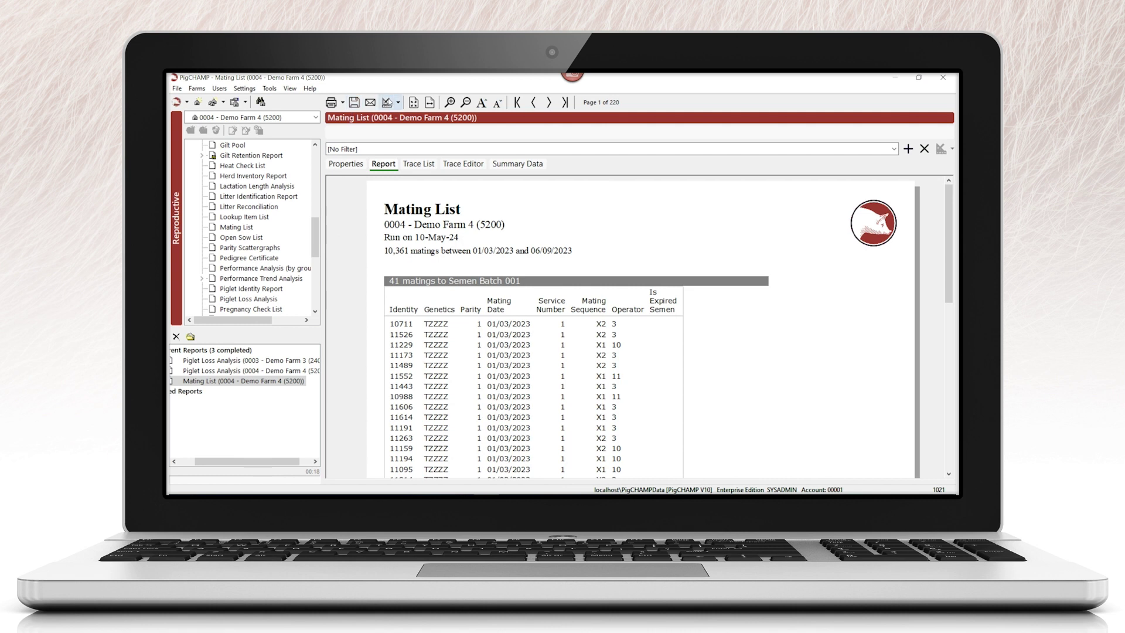
# Step: Set the Mating List's column settings to group list items by Date Mated
pyautogui.click(387, 103)
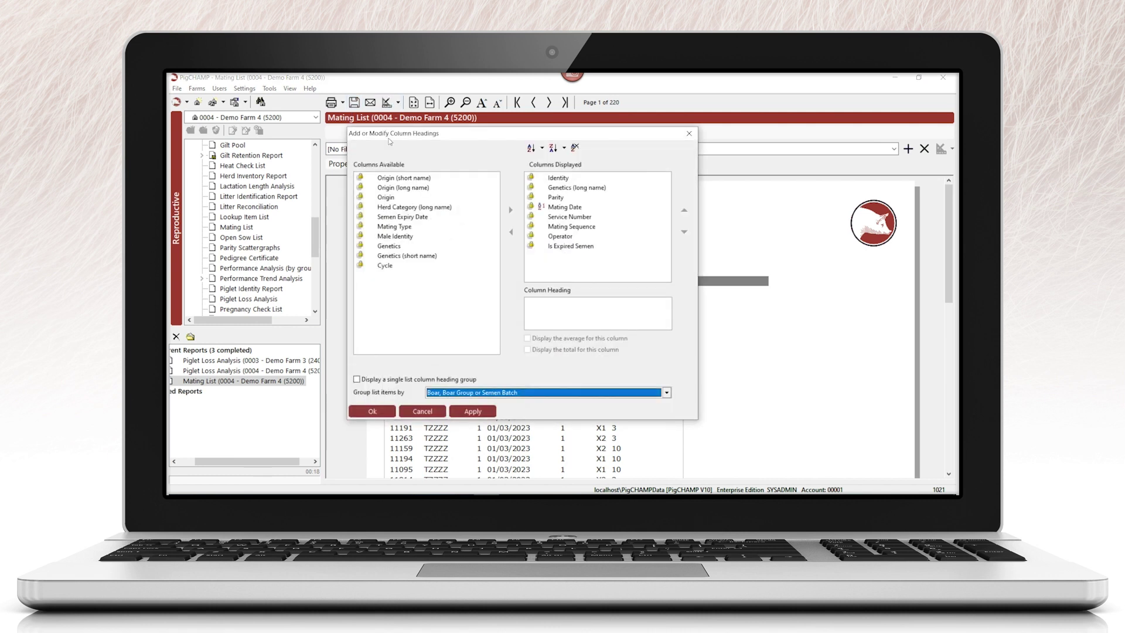
pyautogui.click(666, 393)
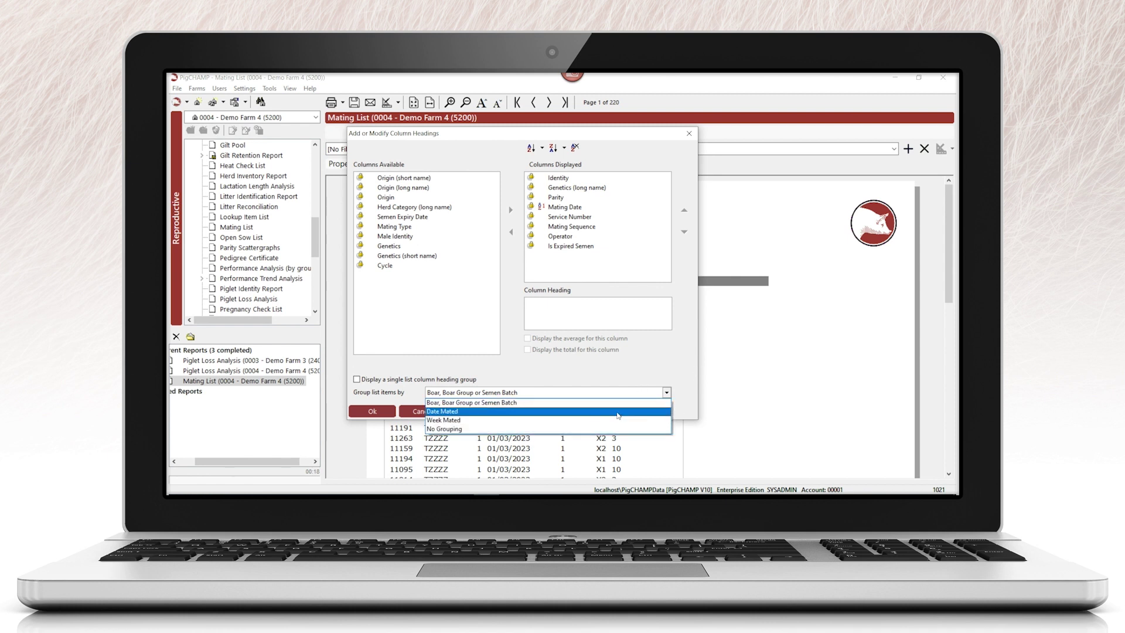
pyautogui.click(445, 411)
pyautogui.click(378, 412)
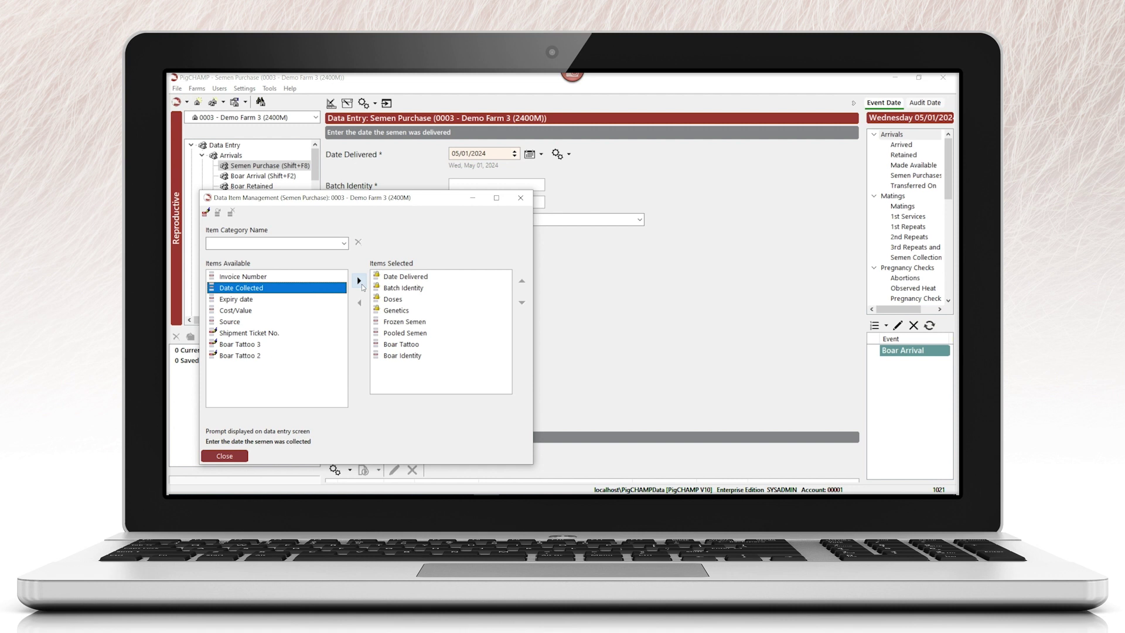
# Step: Move Date Collected into the Semen Purchase form's selected items
pyautogui.click(360, 281)
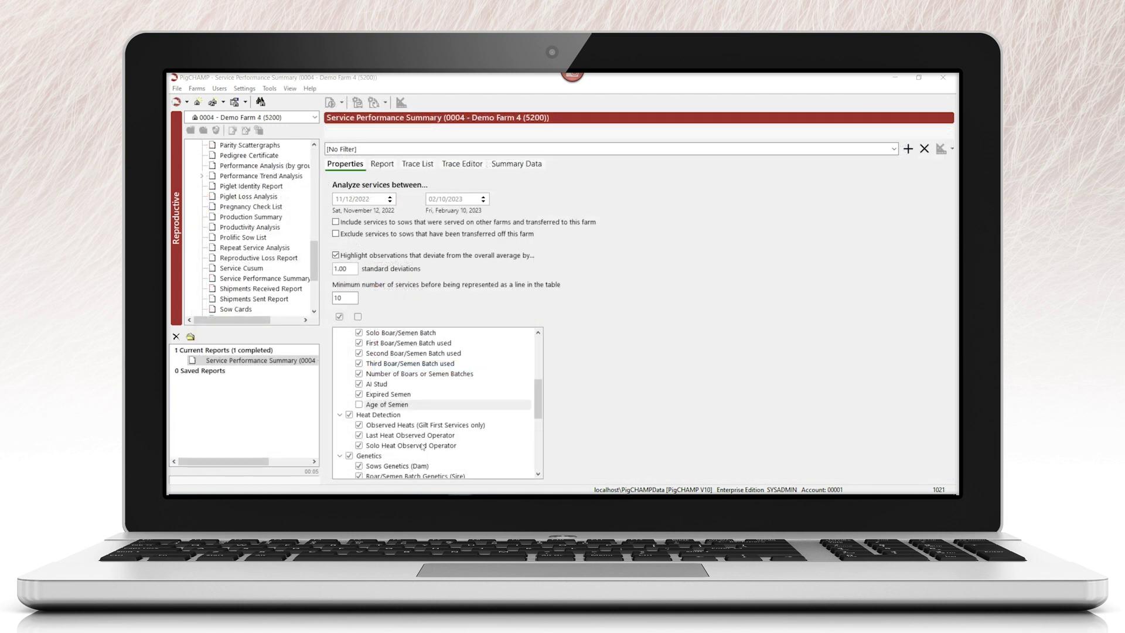
# Step: Run the Service Performance Summary with Age of Semen and advance to page 11's Age of Semen table
pyautogui.click(359, 404)
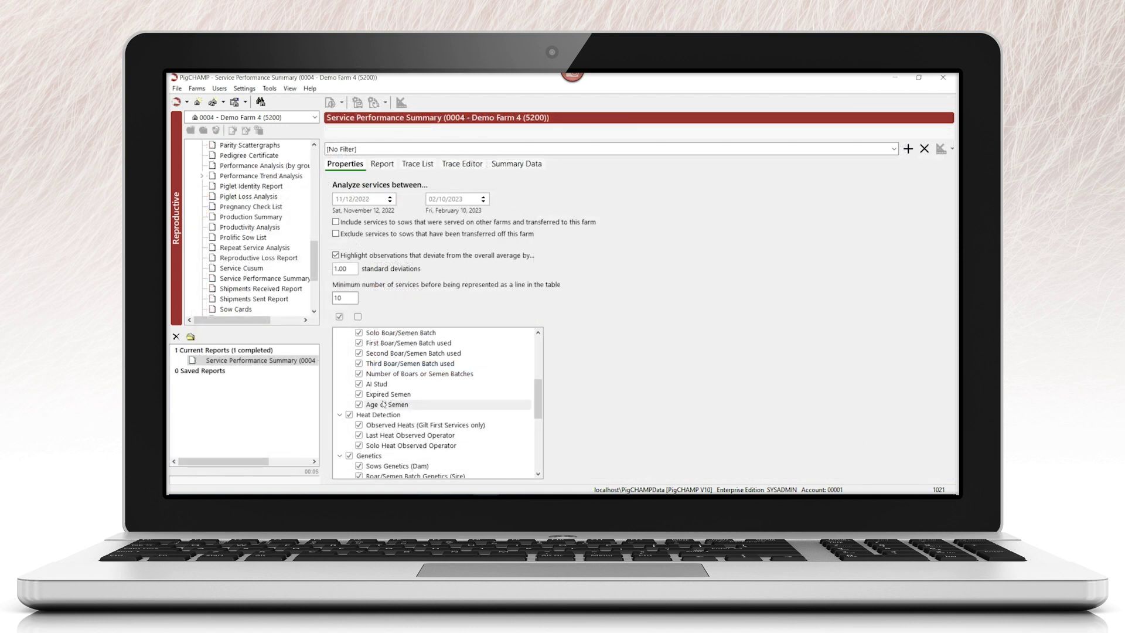
pyautogui.click(380, 166)
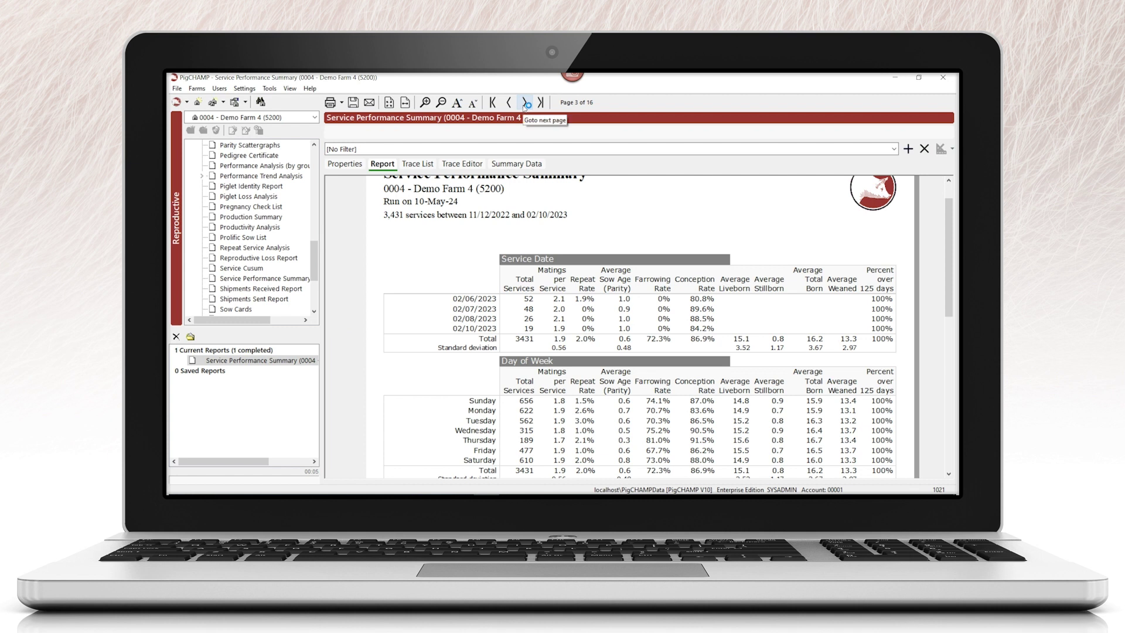
pyautogui.click(525, 103)
pyautogui.click(526, 104)
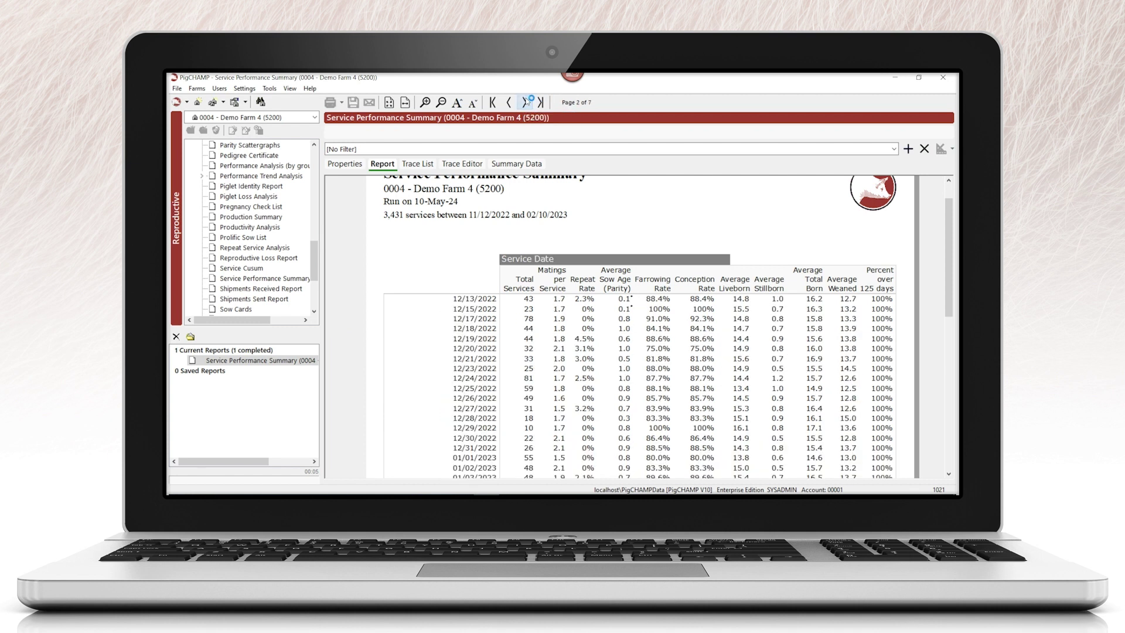
pyautogui.click(526, 103)
pyautogui.click(526, 103)
pyautogui.click(526, 103)
pyautogui.click(526, 102)
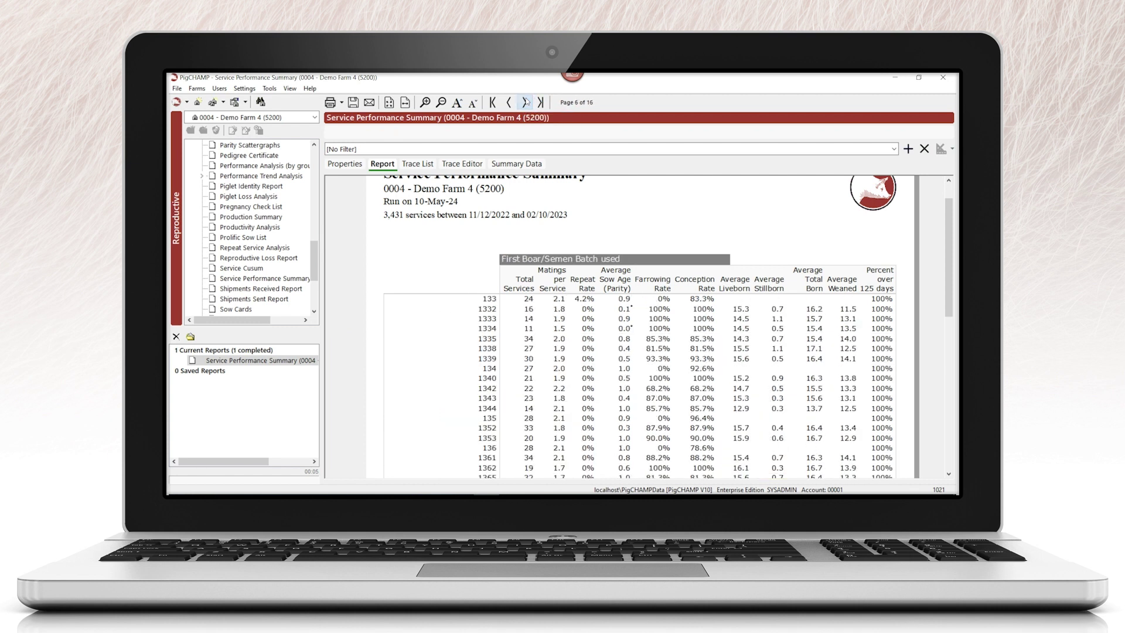
pyautogui.click(526, 103)
pyautogui.click(526, 103)
pyautogui.click(526, 103)
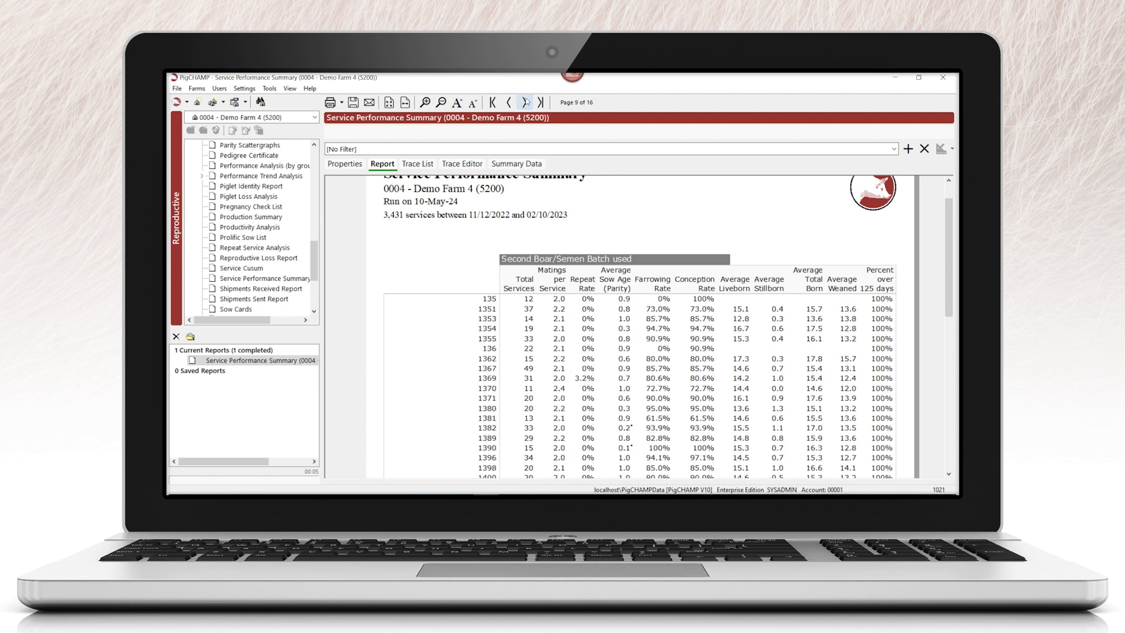
pyautogui.click(526, 103)
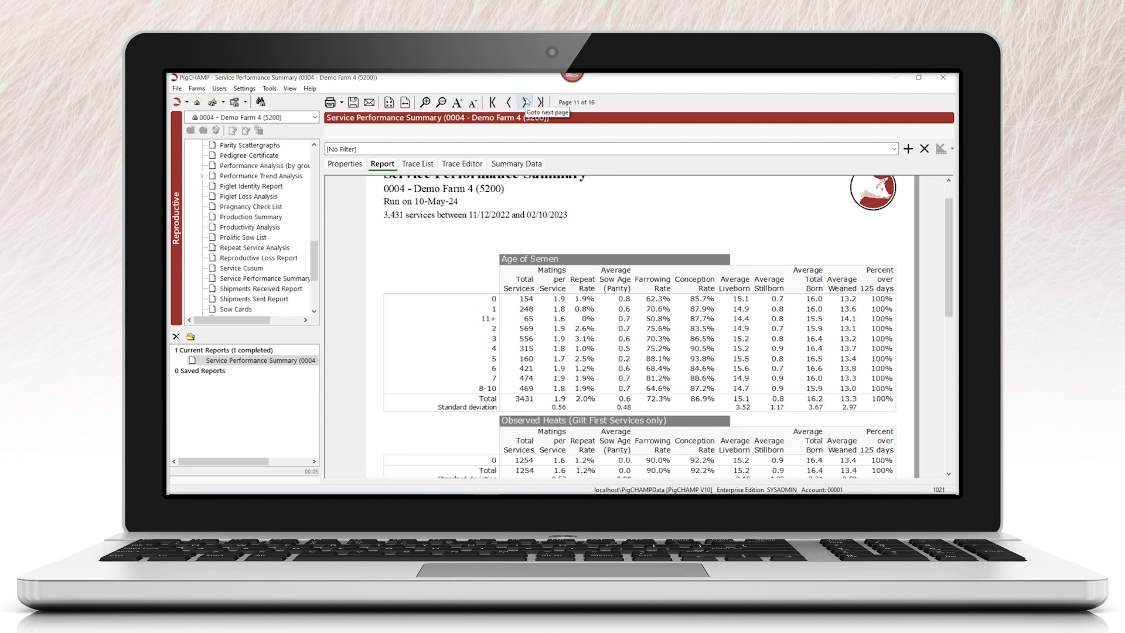